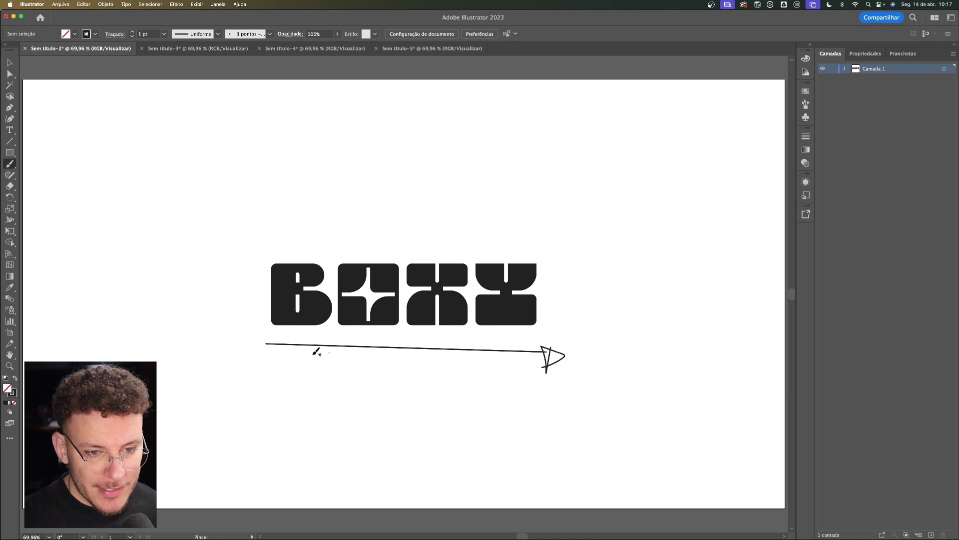
Step: Sketch a freehand arrow above the BOXY wordmark with the Paintbrush and undo the annotation strokes
{"action": "mouse_move", "coordinate": [252, 252]}
{"action": "left_mouse_down"}
{"action": "mouse_move", "coordinate": [514, 255]}
{"action": "mouse_move", "coordinate": [543, 266]}
{"action": "left_mouse_up"}
{"action": "key", "text": "super+z"}
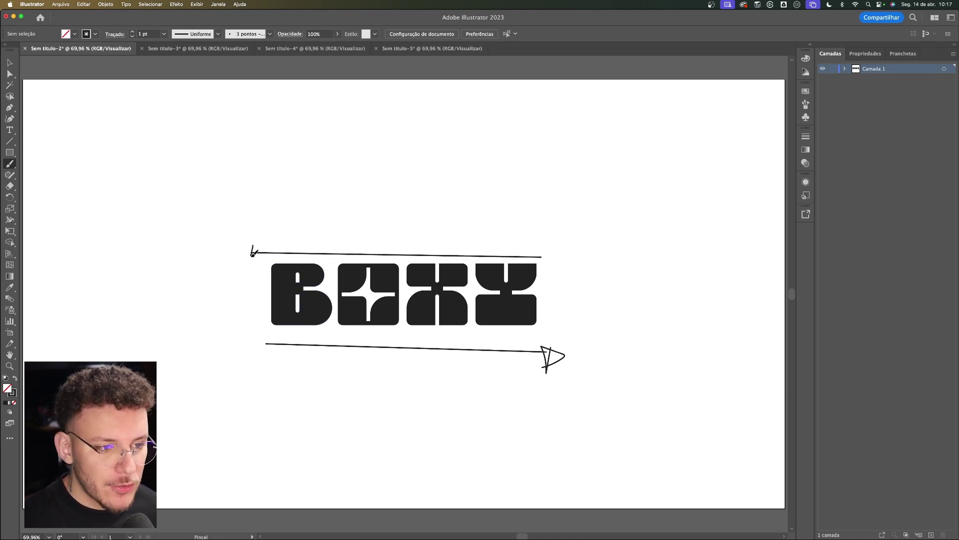
{"action": "key", "text": "super+z"}
{"action": "key", "text": "super+z"}
{"action": "key", "text": "super+z"}
Step: Brush freehand strokes around the sides of the BOXY wordmark and undo them all
{"action": "mouse_move", "coordinate": [578, 345]}
{"action": "left_mouse_down"}
{"action": "mouse_move", "coordinate": [575, 227]}
{"action": "mouse_move", "coordinate": [554, 256]}
{"action": "left_mouse_up"}
{"action": "mouse_move", "coordinate": [244, 252]}
{"action": "left_mouse_down"}
{"action": "mouse_move", "coordinate": [207, 332]}
{"action": "mouse_move", "coordinate": [231, 360]}
{"action": "mouse_move", "coordinate": [260, 330]}
{"action": "mouse_move", "coordinate": [491, 340]}
{"action": "left_mouse_up"}
{"action": "left_click_drag", "start_coordinate": [489, 245], "coordinate": [328, 257]}
{"action": "left_click_drag", "start_coordinate": [230, 224], "coordinate": [218, 393]}
{"action": "key", "text": "super+z"}
{"action": "key", "text": "super+z"}
{"action": "key", "text": "super+z"}
{"action": "key", "text": "super+z"}
{"action": "key", "text": "super+z"}
{"action": "key", "text": "super+z"}
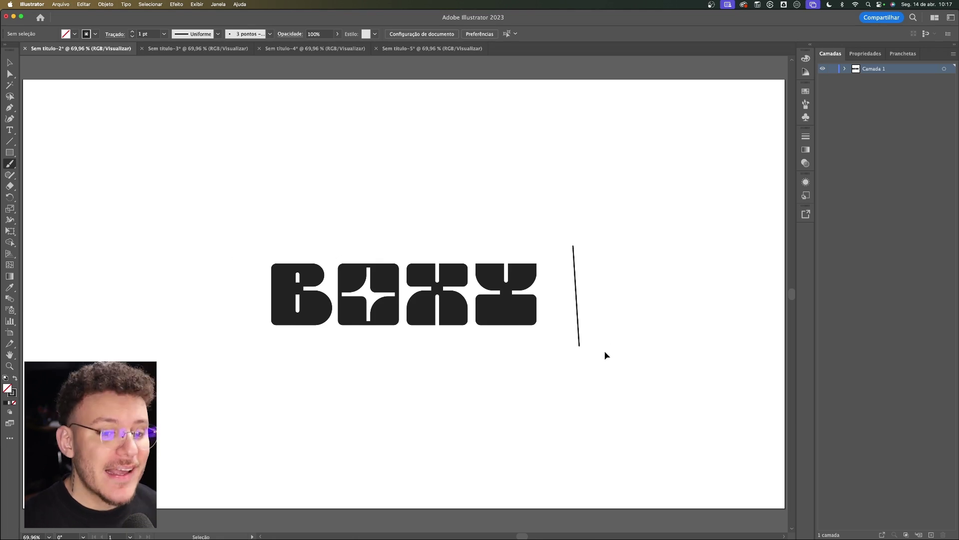
{"action": "key", "text": "v"}
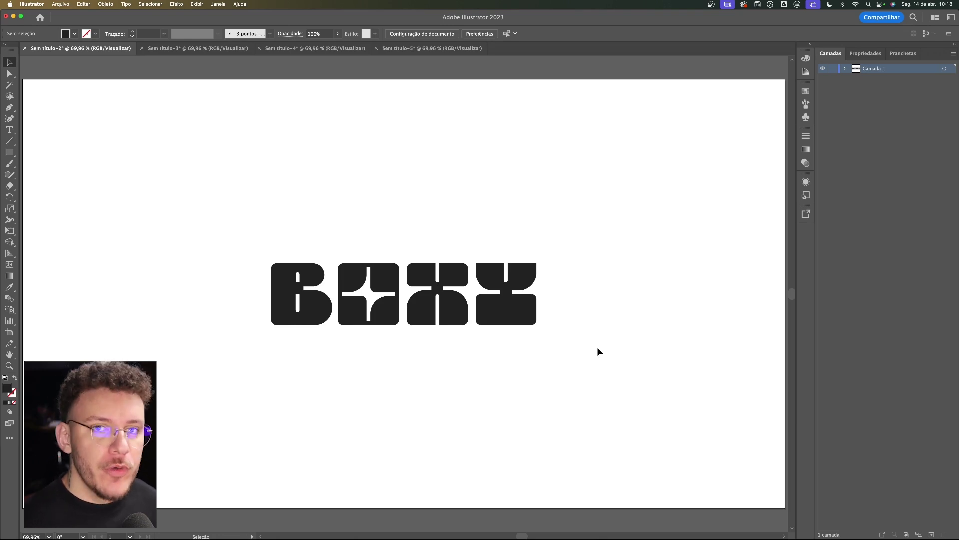
Step: Copy the star-shaped O to the empty upper-left area of the artboard and delete the copy
{"action": "left_click", "coordinate": [392, 293]}
{"action": "left_click_drag", "start_coordinate": [389, 295], "coordinate": [151, 197]}
{"action": "left_click", "coordinate": [85, 154]}
{"action": "left_click_drag", "start_coordinate": [185, 274], "coordinate": [193, 266]}
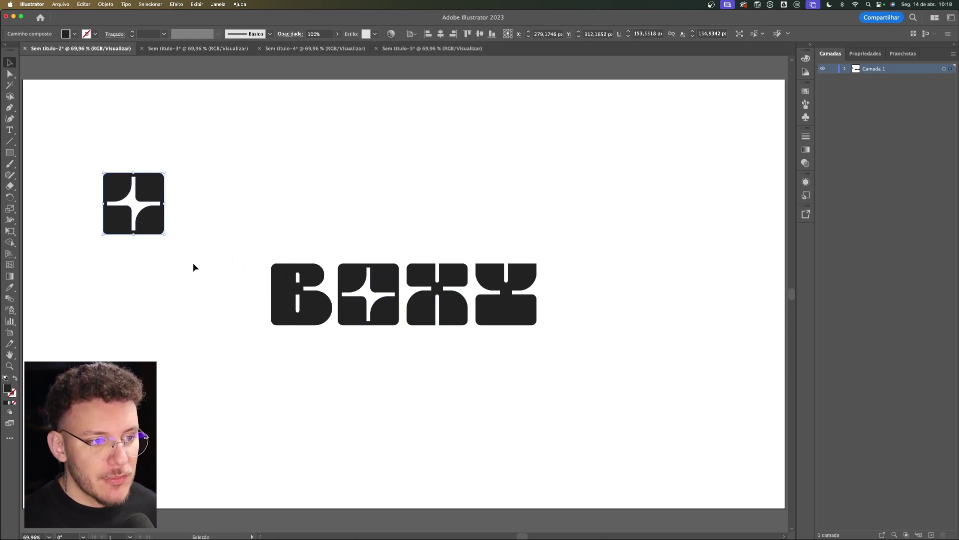
{"action": "key", "text": "l"}
{"action": "key", "text": "Delete"}
Step: Draw a dark circle to the left of the wordmark and place a small white BOXY copy inside it
{"action": "left_click_drag", "start_coordinate": [103, 204], "coordinate": [202, 302]}
{"action": "key", "text": "v"}
{"action": "left_click_drag", "start_coordinate": [265, 256], "coordinate": [565, 360]}
{"action": "left_click_drag", "start_coordinate": [521, 320], "coordinate": [256, 278]}
{"action": "key", "text": "a"}
{"action": "key", "text": "v"}
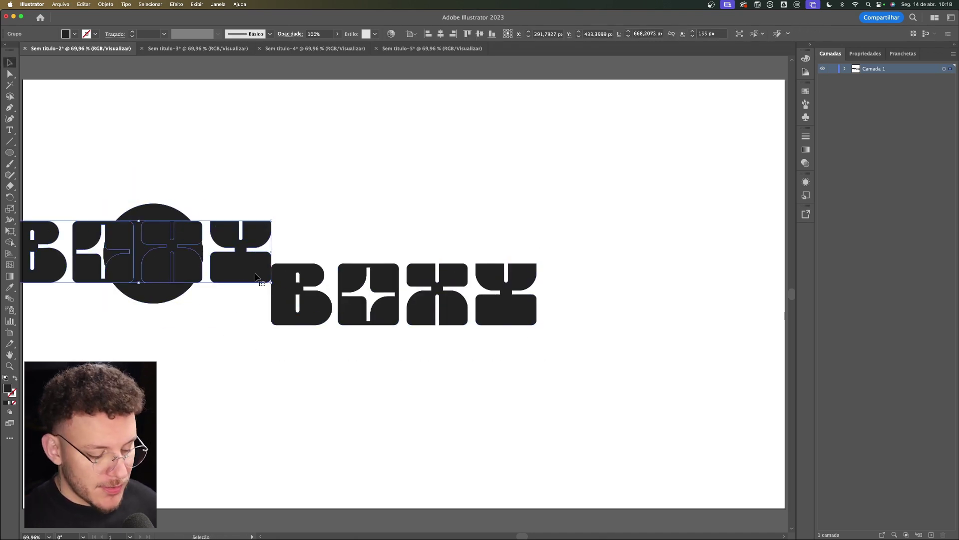
{"action": "left_click_drag", "start_coordinate": [266, 222], "coordinate": [166, 256]}
{"action": "key", "text": "super+v"}
Step: Place a copy of the star-shaped O inside the second circle above the wordmark
{"action": "left_click", "coordinate": [391, 222]}
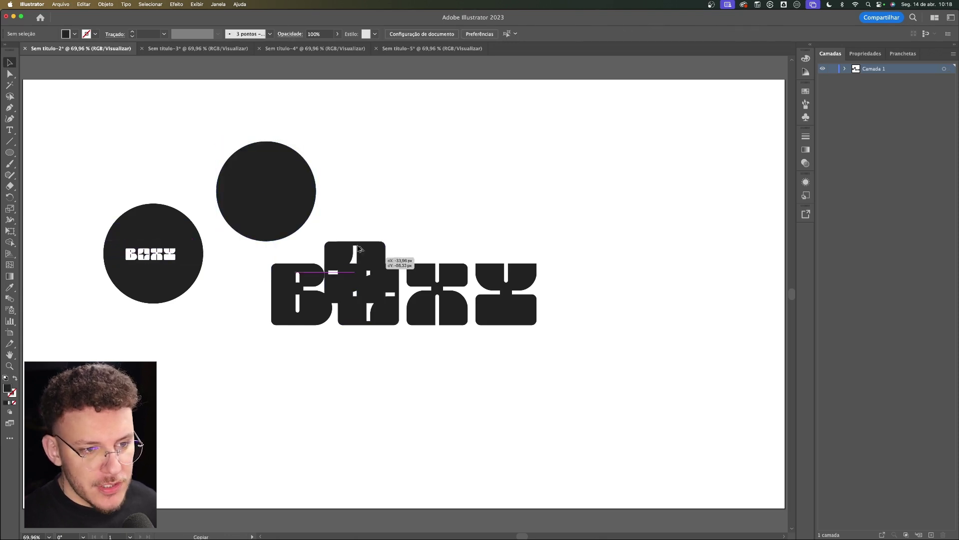
{"action": "left_click", "coordinate": [277, 180]}
{"action": "key", "text": "v"}
{"action": "left_click_drag", "start_coordinate": [284, 181], "coordinate": [292, 181]}
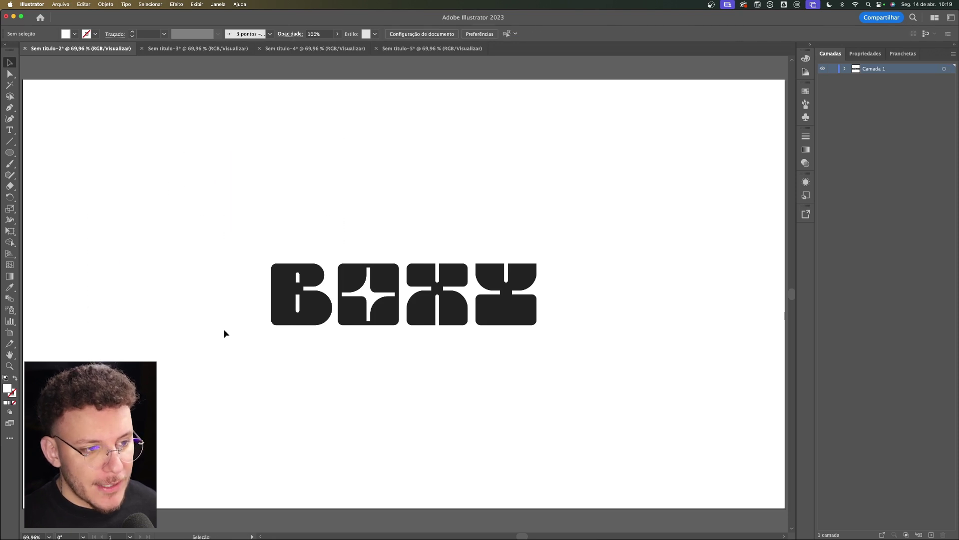
Step: Duplicate the star-shaped O directly above its letter and set the copy's opacity to 20%
{"action": "left_click_drag", "start_coordinate": [387, 280], "coordinate": [392, 219]}
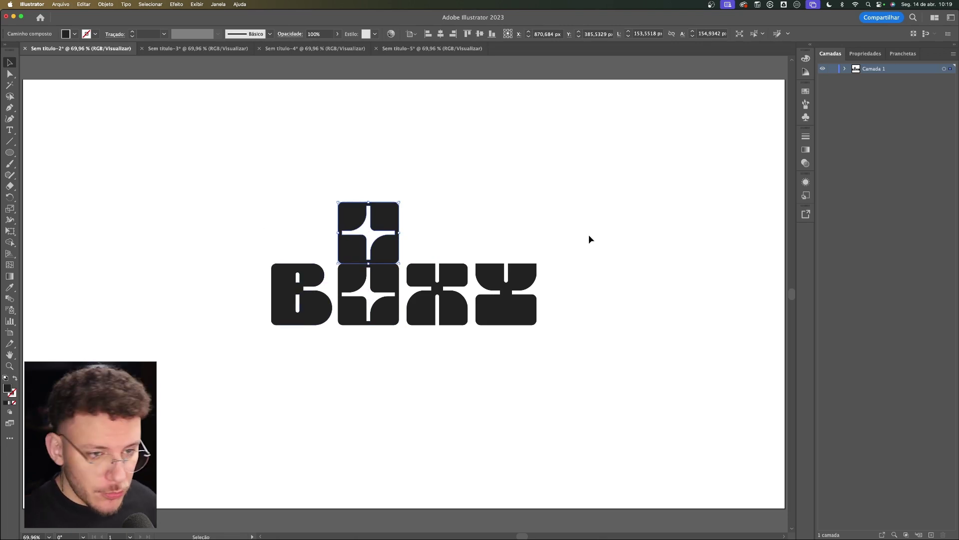
{"action": "left_click", "coordinate": [318, 33]}
{"action": "type", "text": "20"}
{"action": "key", "text": "Return"}
{"action": "left_click", "coordinate": [394, 128]}
{"action": "left_click", "coordinate": [390, 214]}
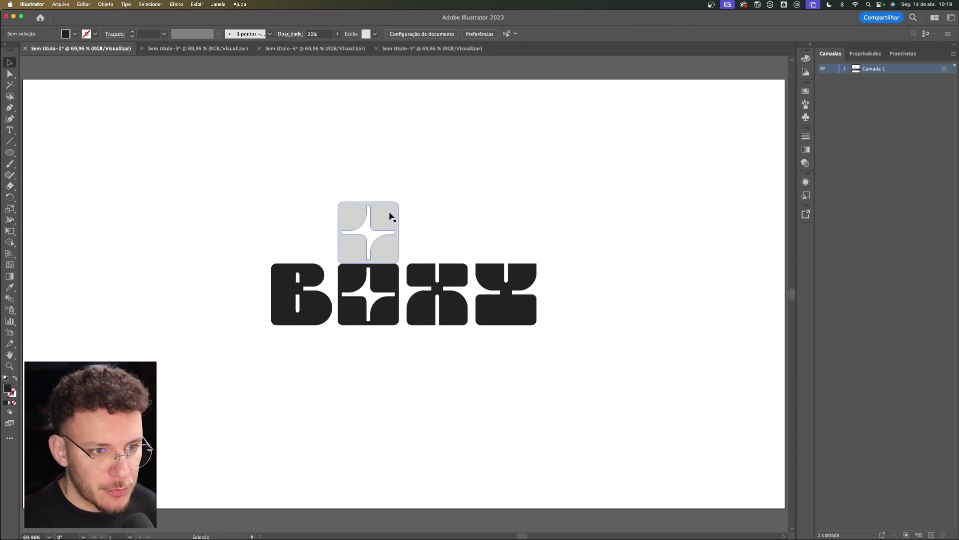
Step: Place copies of the faded O against the wordmark's left and right ends and below the O
{"action": "left_click_drag", "start_coordinate": [393, 223], "coordinate": [258, 280]}
{"action": "left_click_drag", "start_coordinate": [392, 220], "coordinate": [590, 283]}
{"action": "left_click", "coordinate": [515, 225]}
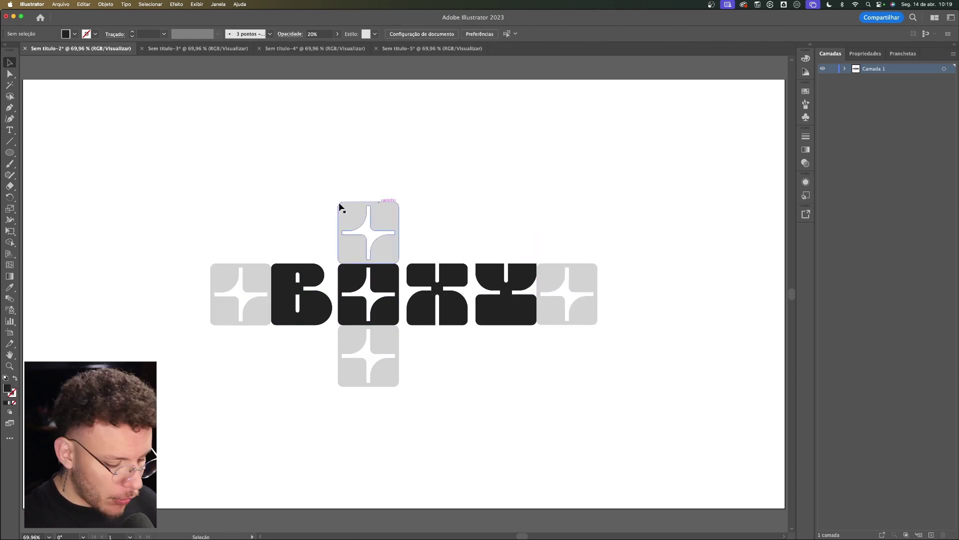
Step: Draw an unfilled rectangle with a 1 pt black outline along the outer edges of the four faded O copies
{"action": "key", "text": "comma"}
{"action": "key", "text": "m"}
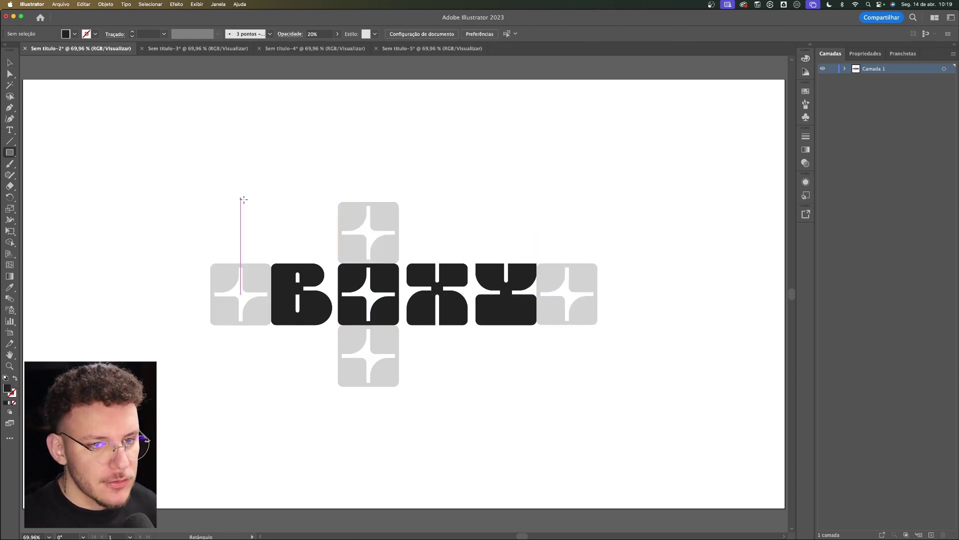
{"action": "left_click_drag", "start_coordinate": [210, 202], "coordinate": [598, 385]}
{"action": "key", "text": "ctrl+z"}
{"action": "key", "text": "v"}
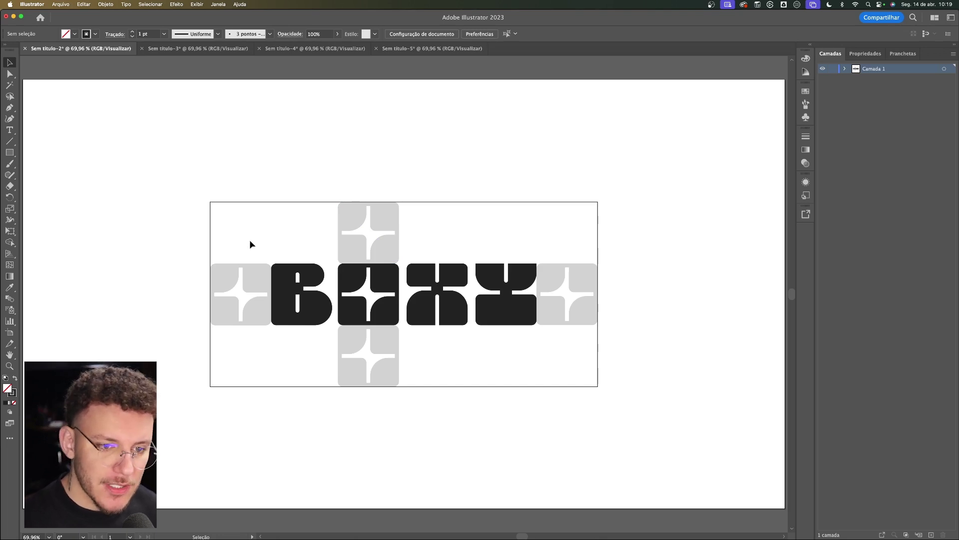
Step: Scale the framed logo with its spacing blocks down to about 505 px wide and move it to the artboard's left half
{"action": "scroll", "coordinate": [193, 212], "scroll_direction": "down", "scroll_amount": 1}
{"action": "left_click_drag", "start_coordinate": [210, 197], "coordinate": [621, 395]}
{"action": "left_click_drag", "start_coordinate": [579, 293], "coordinate": [402, 292]}
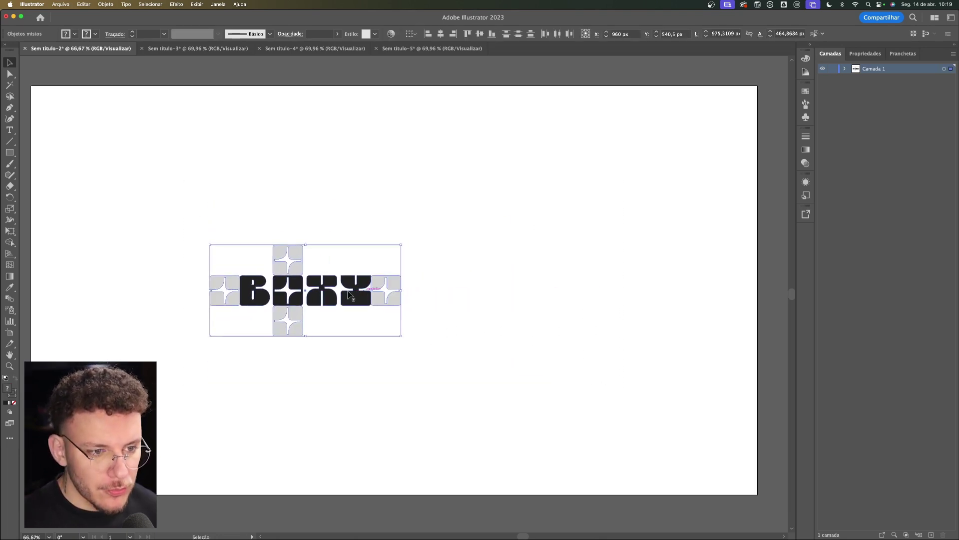
{"action": "left_click_drag", "start_coordinate": [345, 287], "coordinate": [272, 287]}
Step: Remove the four faded O copies, leaving only the wordmark and its frame
{"action": "left_click", "coordinate": [378, 290]}
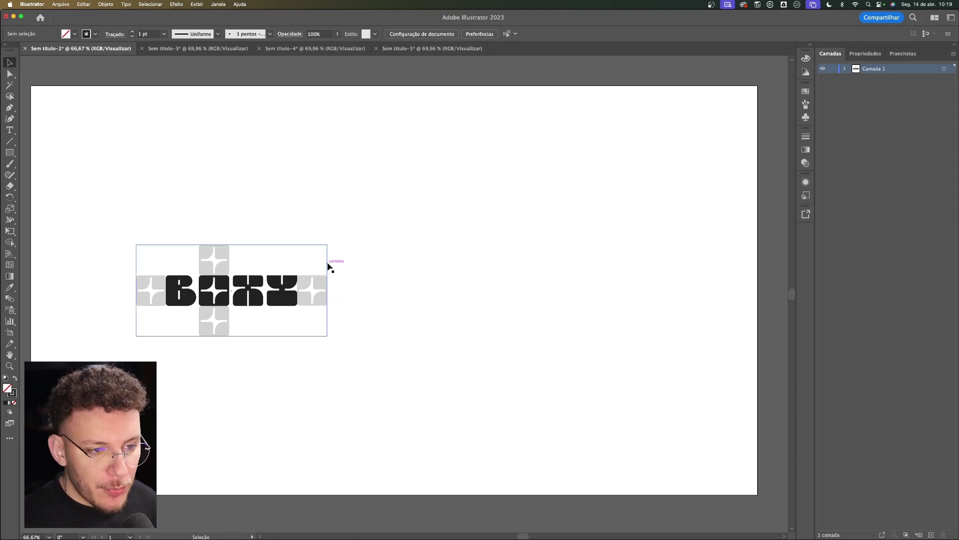
{"action": "left_click", "coordinate": [325, 281]}
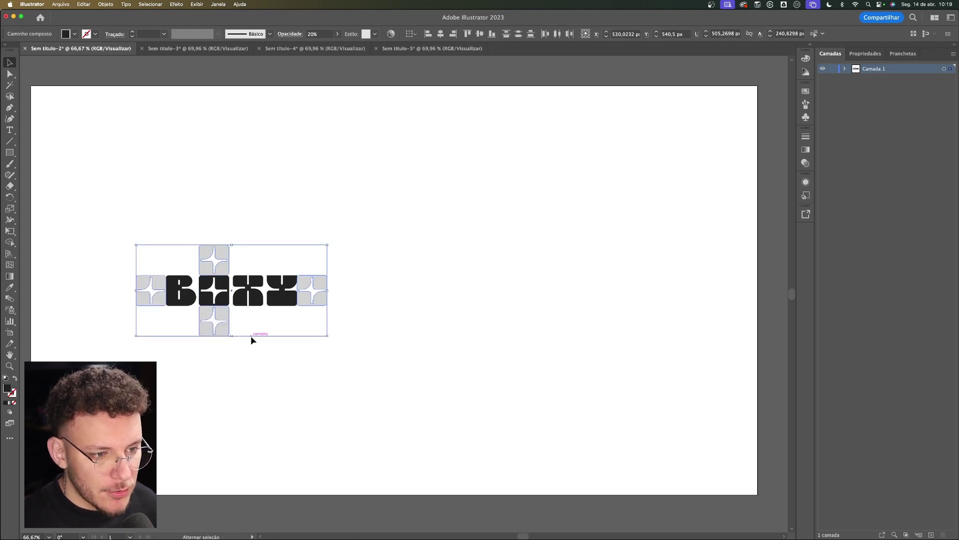
{"action": "key", "text": "super+z"}
{"action": "key", "text": "super+shift+z"}
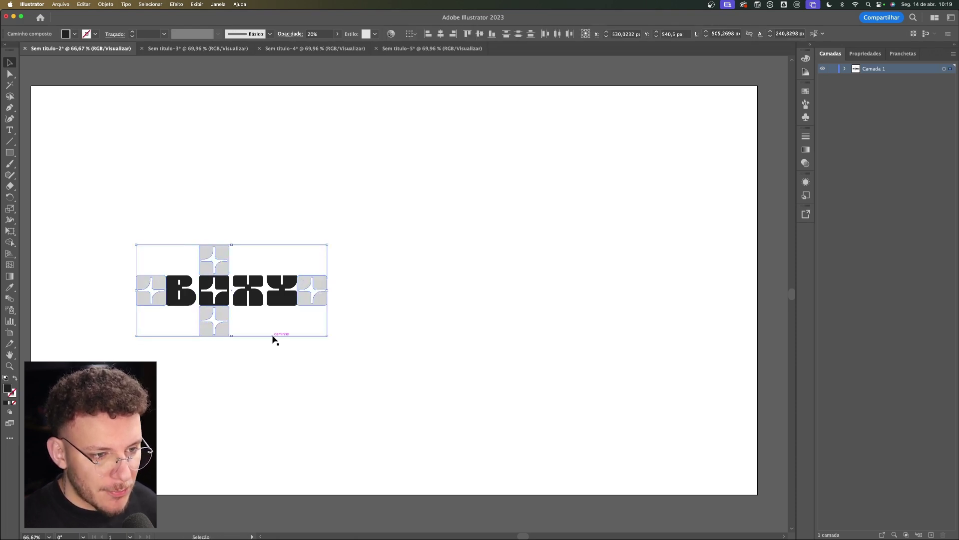
{"action": "key", "text": "super+z"}
Step: Copy the CORTON wordmark from the Sem título-4 document and return to the BOXY document
{"action": "left_click", "coordinate": [223, 49]}
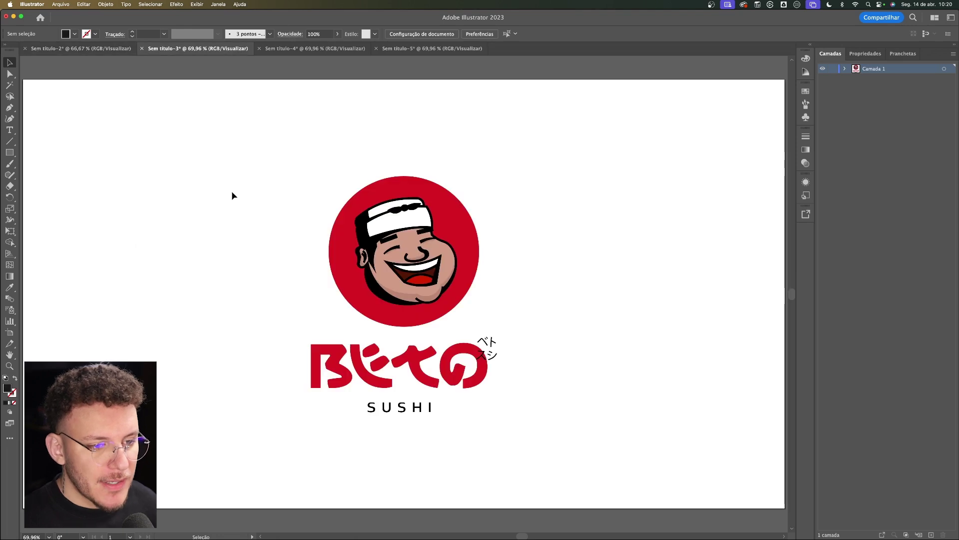
{"action": "left_click", "coordinate": [279, 49]}
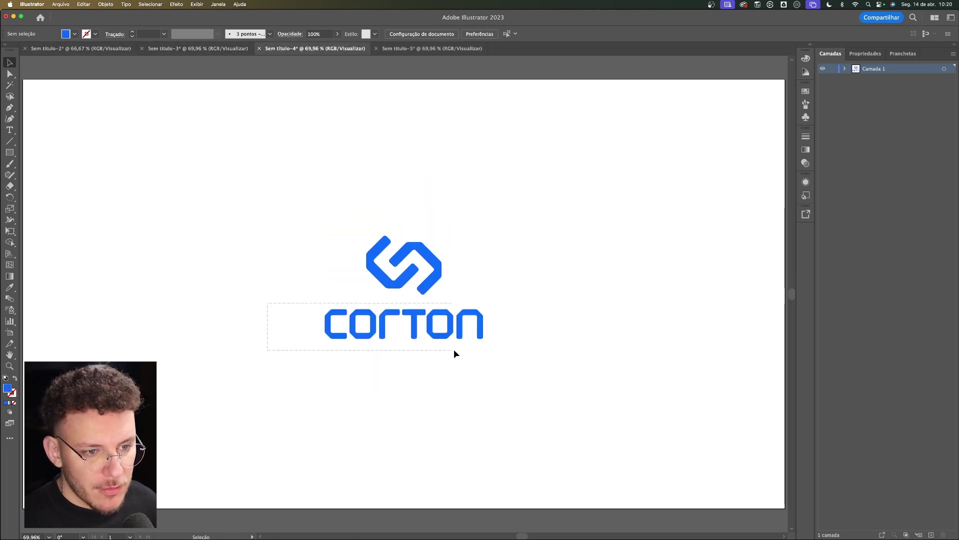
{"action": "key", "text": "ctrl+Tab"}
{"action": "key", "text": "ctrl+Tab"}
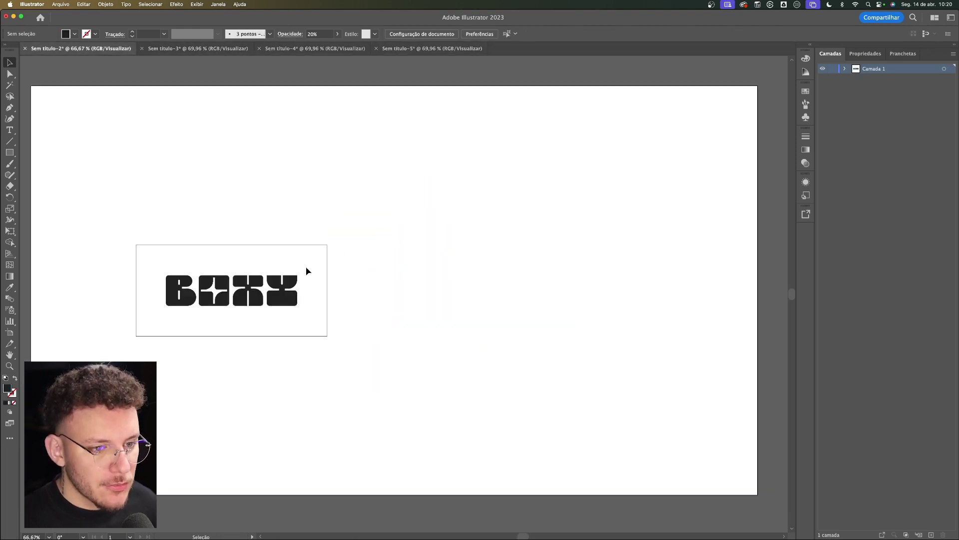
Step: Paste CORTON to the right of BOXY, scale it to BOXY's height, and delete the frame around BOXY
{"action": "key", "text": "super+v"}
{"action": "left_click_drag", "start_coordinate": [400, 304], "coordinate": [407, 301]}
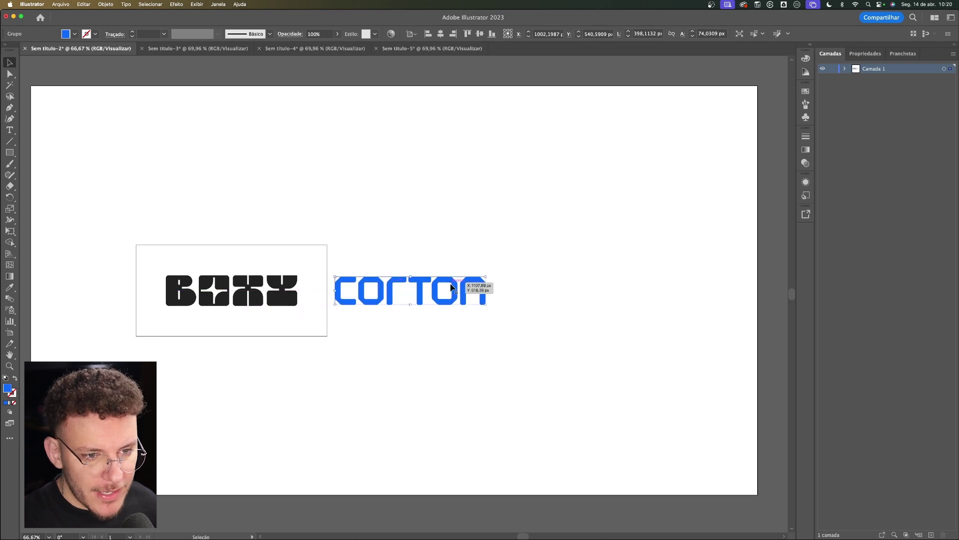
{"action": "left_click_drag", "start_coordinate": [486, 291], "coordinate": [500, 291]}
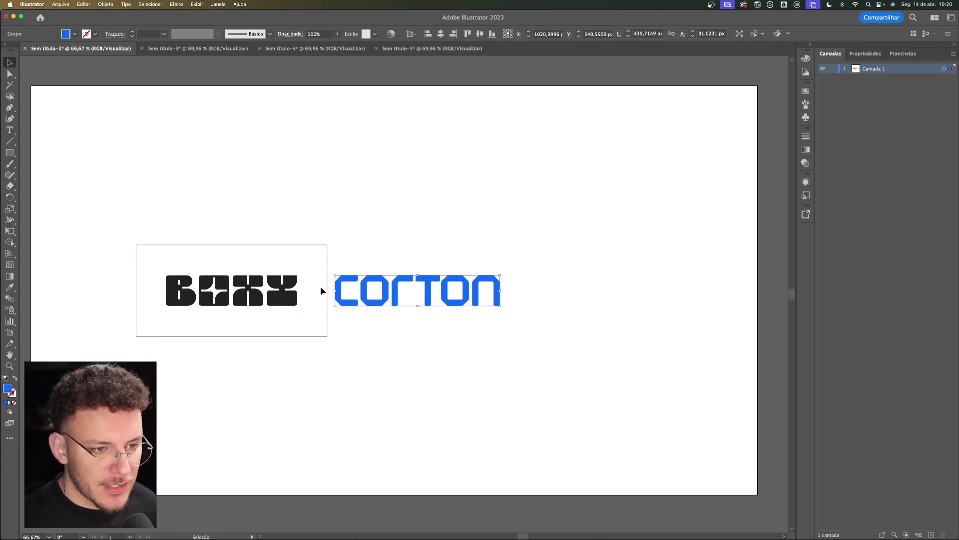
{"action": "left_click", "coordinate": [317, 254]}
{"action": "key", "text": "Delete"}
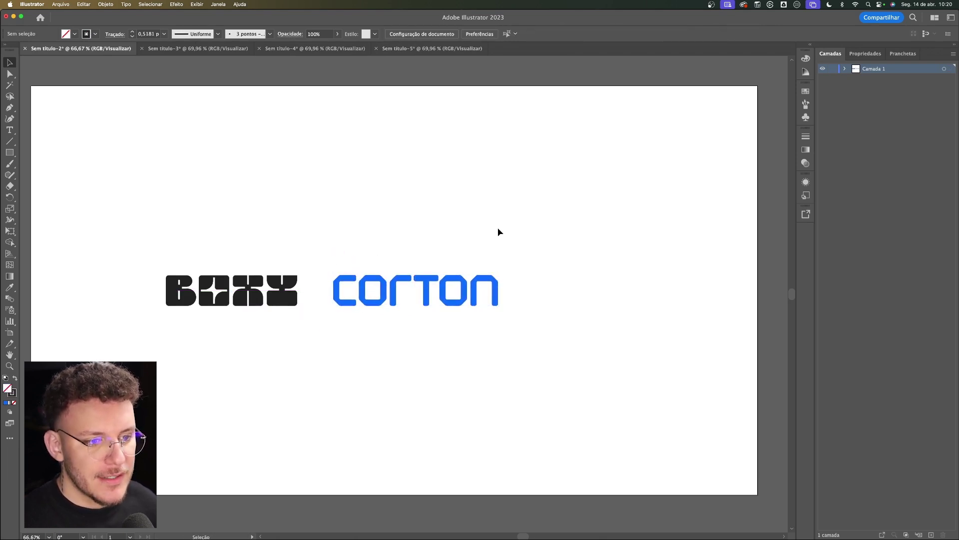
Step: Compare the spacing between the BOXY and CORTON wordmarks placed side by side
{"action": "key", "text": "super+minus"}
{"action": "left_click_drag", "start_coordinate": [249, 261], "coordinate": [322, 311]}
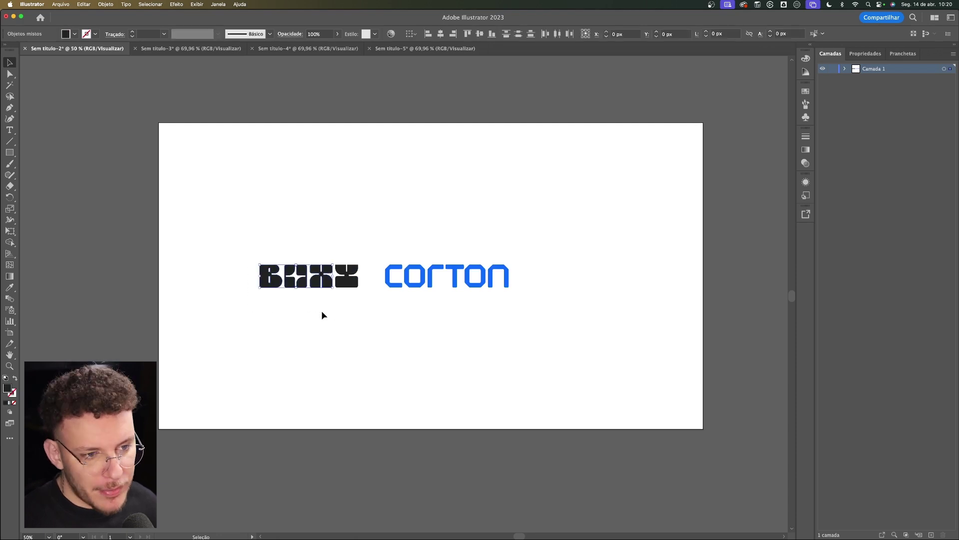
{"action": "key", "text": "m"}
{"action": "left_click_drag", "start_coordinate": [364, 255], "coordinate": [382, 305]}
{"action": "left_click", "coordinate": [420, 278]}
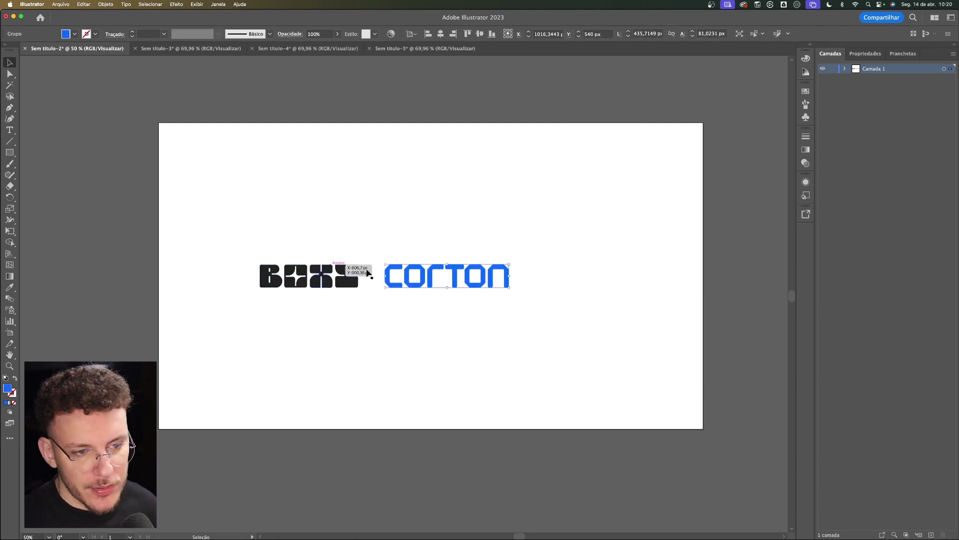
{"action": "left_click_drag", "start_coordinate": [477, 272], "coordinate": [479, 273]}
{"action": "key", "text": "a"}
Step: Undo the CORTON comparison and restore BOXY's frame and faded O copies
{"action": "key", "text": "super+z"}
{"action": "key", "text": "super+z"}
{"action": "key", "text": "super+z"}
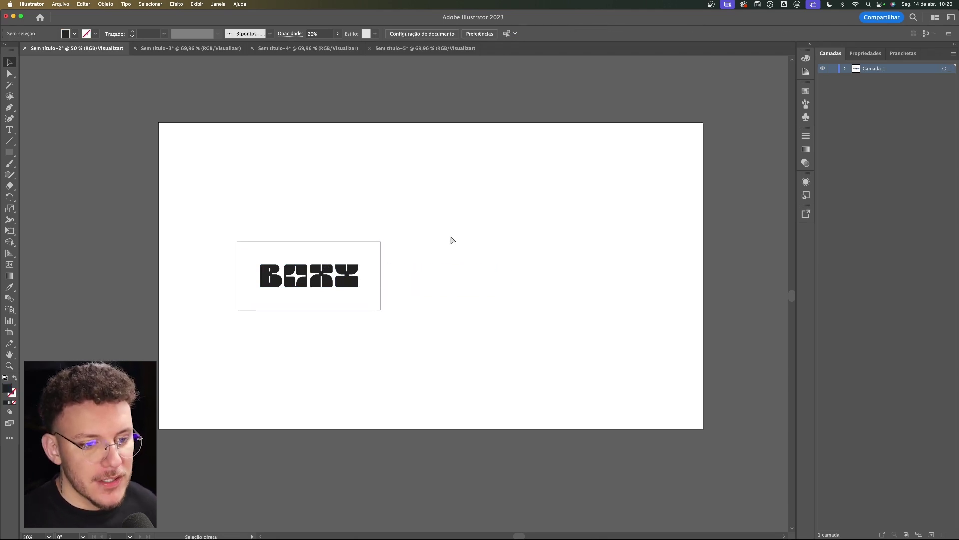
{"action": "key", "text": "super+z"}
{"action": "key", "text": "super+z"}
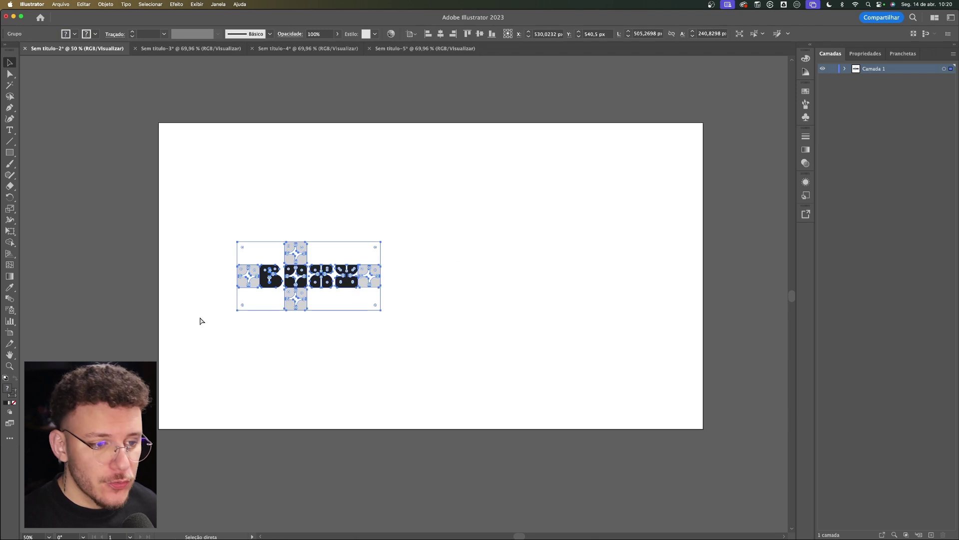
Step: Scale the framed BOXY logo to about 678 px wide and centre it on the artboard
{"action": "left_click_drag", "start_coordinate": [506, 247], "coordinate": [529, 229]}
{"action": "left_click", "coordinate": [568, 255]}
{"action": "scroll", "coordinate": [488, 275], "scroll_direction": "up", "scroll_amount": 5}
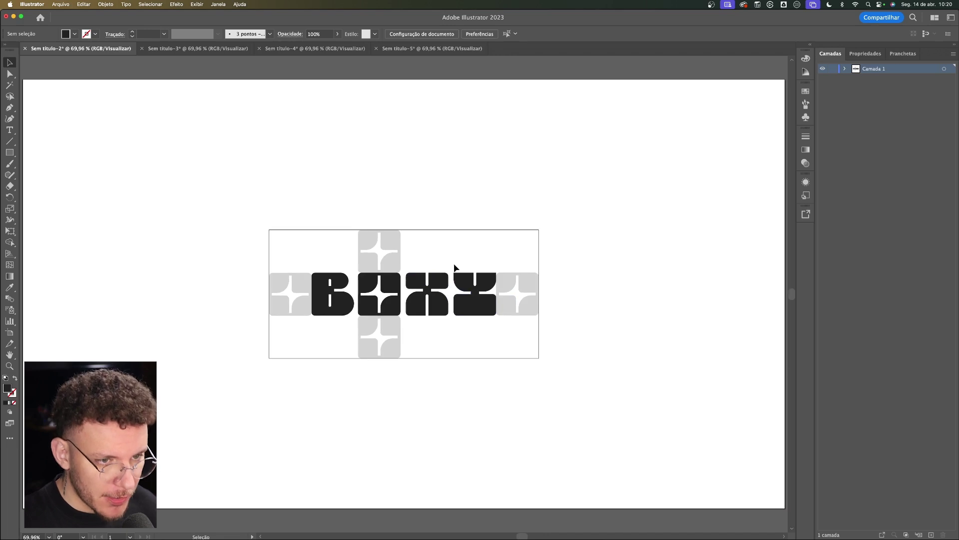
Step: Stack a second faded O above and below the existing ones and extend the frame's height to about 542 px
{"action": "left_click_drag", "start_coordinate": [392, 241], "coordinate": [391, 198]}
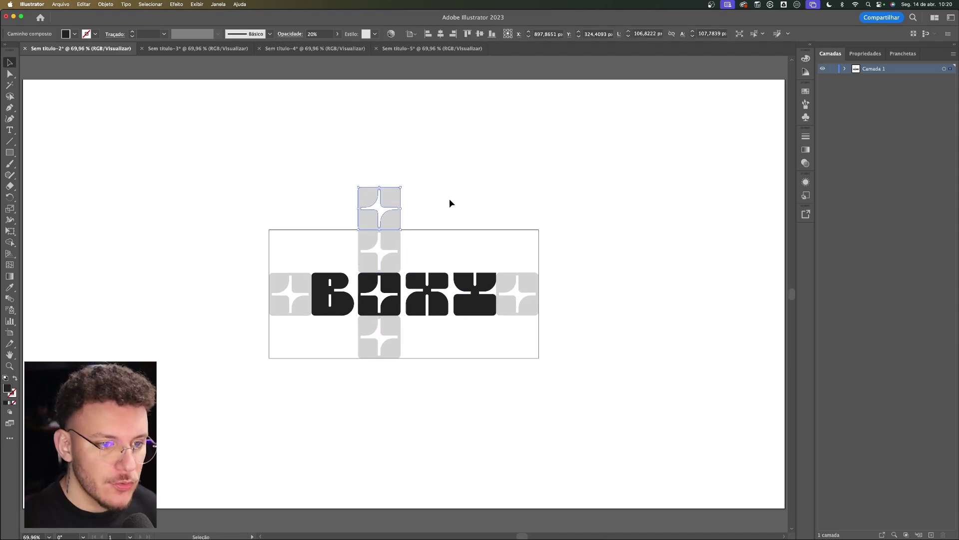
{"action": "left_click", "coordinate": [428, 230]}
{"action": "left_click_drag", "start_coordinate": [426, 231], "coordinate": [403, 407]}
{"action": "left_click", "coordinate": [428, 358]}
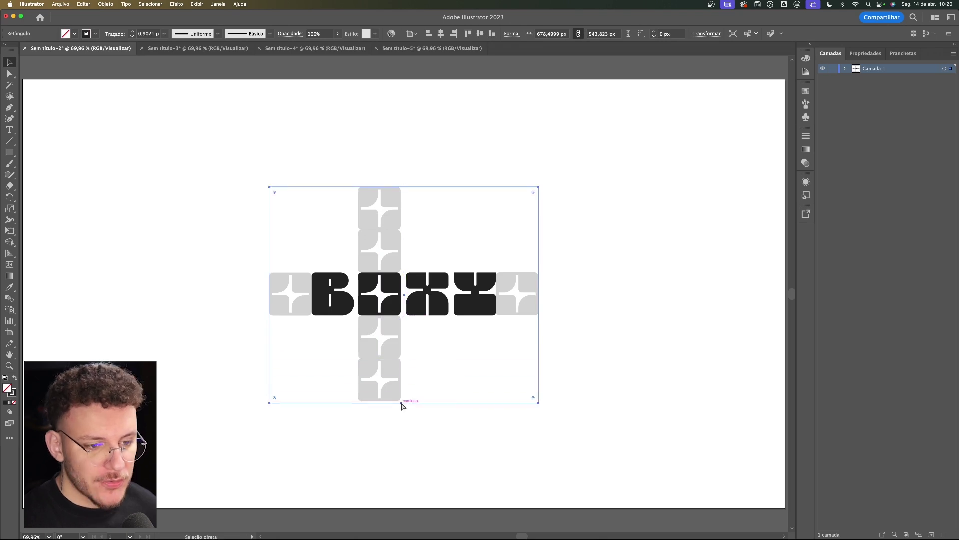
Step: Undo the taller vertical margins and remove the four faded O copies from inside the frame
{"action": "key", "text": "super+z"}
{"action": "key", "text": "super+z"}
{"action": "key", "text": "super+z"}
{"action": "key", "text": "super+z"}
{"action": "key", "text": "super+z"}
{"action": "key", "text": "super+z"}
{"action": "key", "text": "super+z"}
{"action": "key", "text": "super+z"}
{"action": "key", "text": "super+z"}
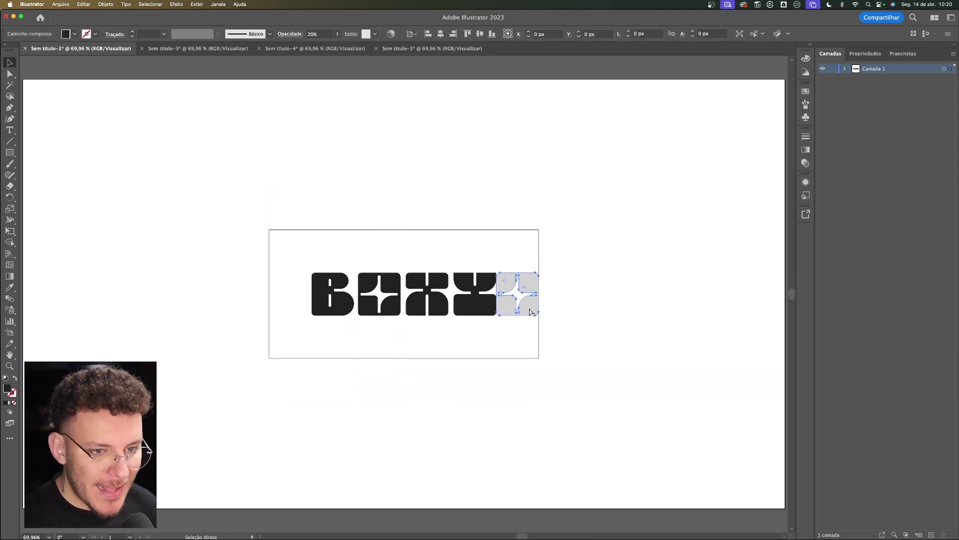
{"action": "key", "text": "super+z"}
Step: Duplicate BOXY's O directly above itself and halve the copy's size proportionally by dividing its width by 2
{"action": "left_click_drag", "start_coordinate": [374, 281], "coordinate": [374, 243]}
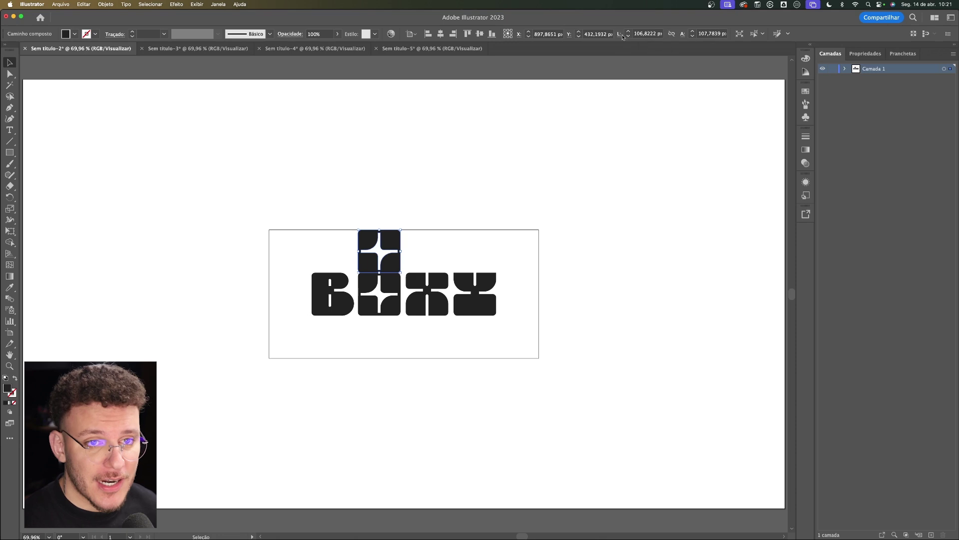
{"action": "left_click", "coordinate": [657, 33]}
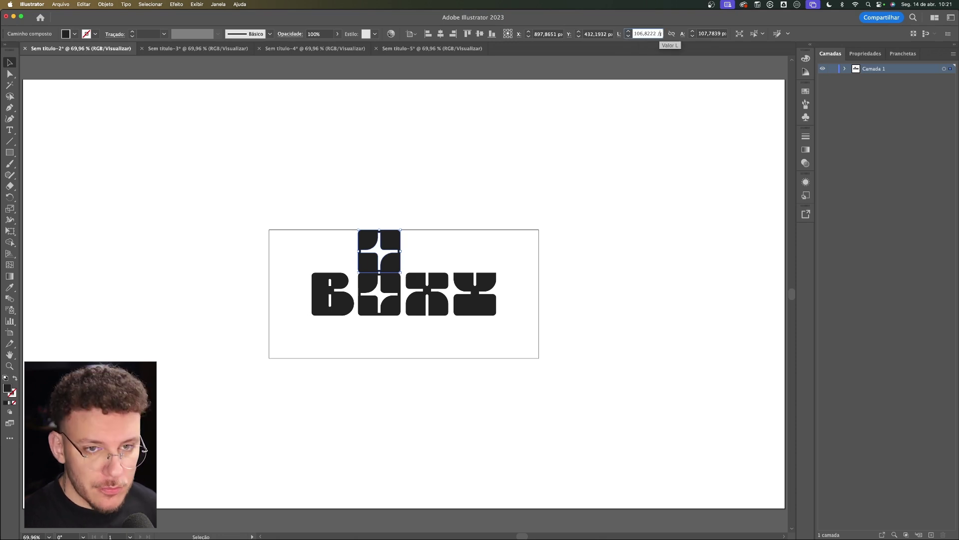
{"action": "left_click", "coordinate": [658, 33]}
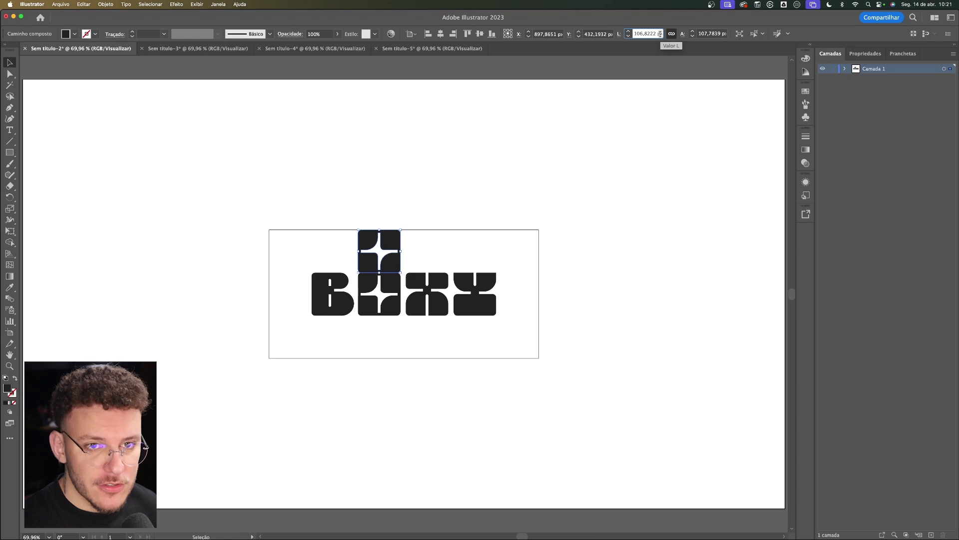
{"action": "left_click", "coordinate": [659, 33]}
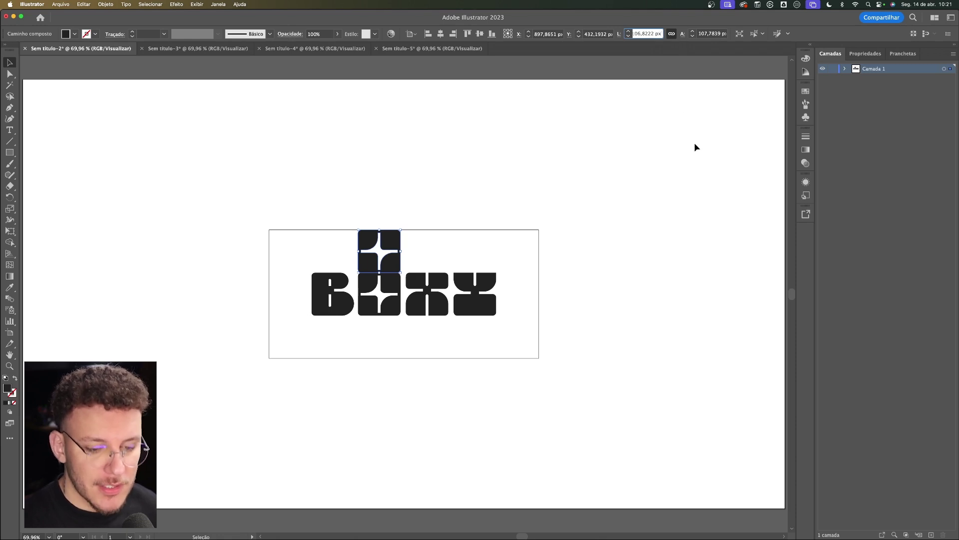
{"action": "type", "text": "/"}
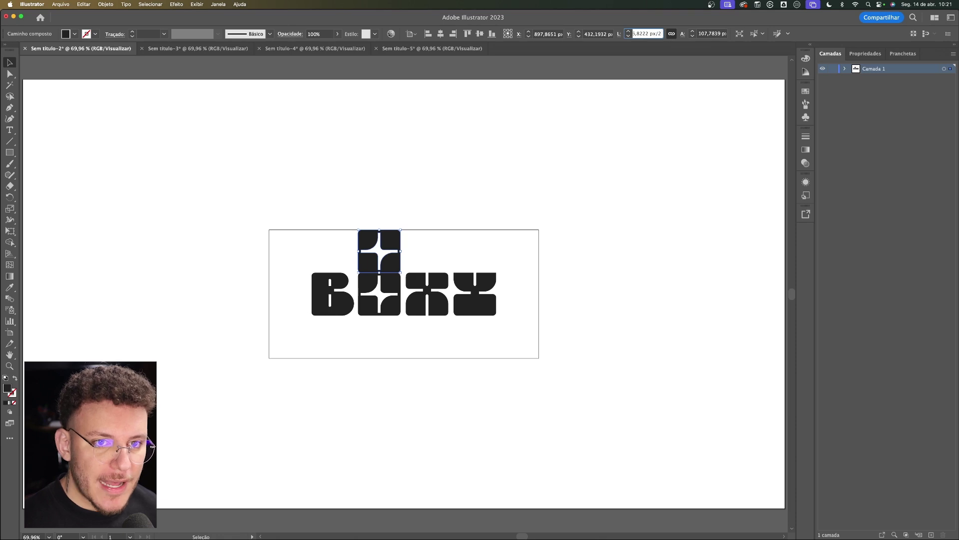
{"action": "type", "text": "2"}
{"action": "key", "text": "Return"}
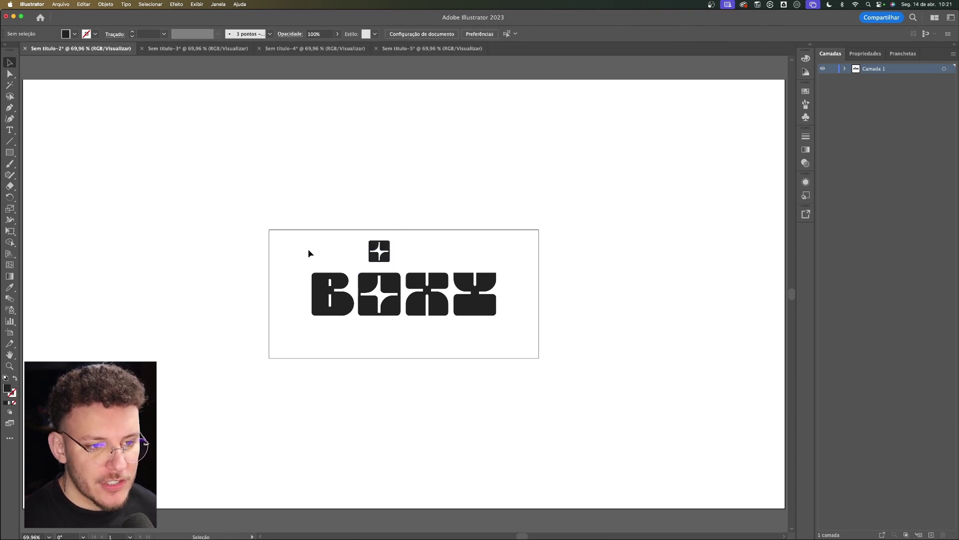
Step: Place half-size O copies against all four sides of BOXY and shrink the frame to their outer edges, about 572 × 216 px
{"action": "left_click_drag", "start_coordinate": [391, 252], "coordinate": [390, 317]}
{"action": "left_click_drag", "start_coordinate": [385, 261], "coordinate": [518, 295], "text": "alt"}
{"action": "left_click", "coordinate": [539, 293]}
{"action": "left_click_drag", "start_coordinate": [407, 229], "coordinate": [406, 252], "text": "alt"}
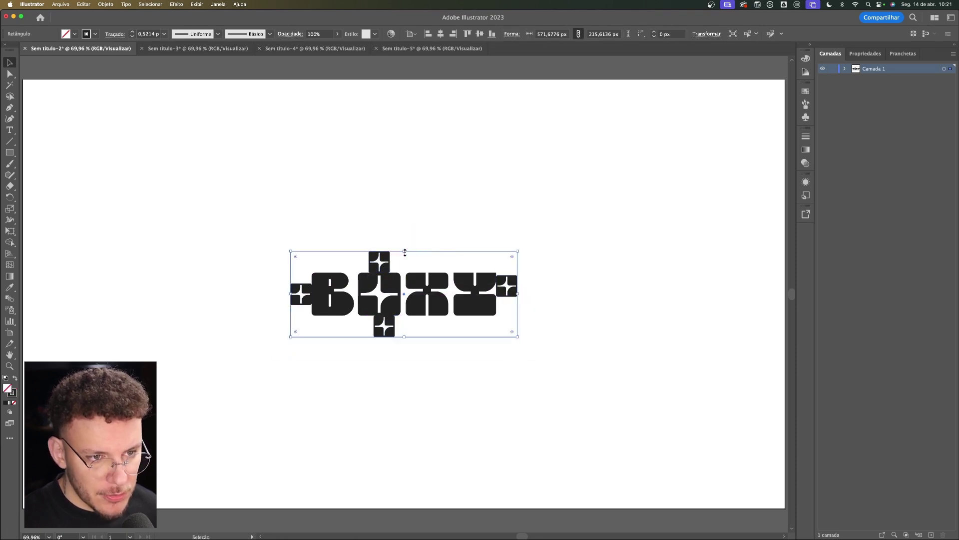
{"action": "left_click", "coordinate": [440, 221]}
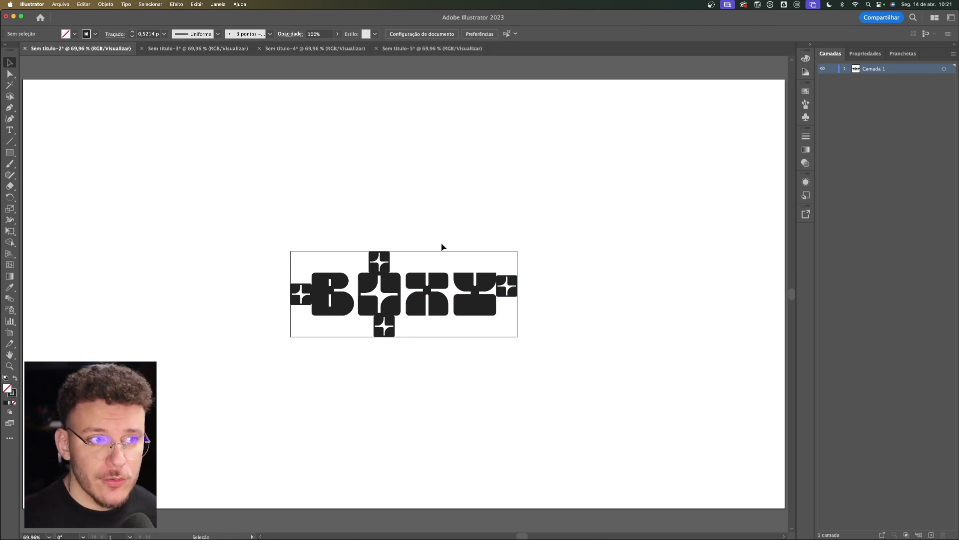
Step: Scale the framed logo and its O copies proportionally about their centre to about 124 px wide, and undo the scaling
{"action": "key", "text": "super+a"}
{"action": "left_click_drag", "start_coordinate": [518, 294], "coordinate": [430, 297], "text": "alt+shift"}
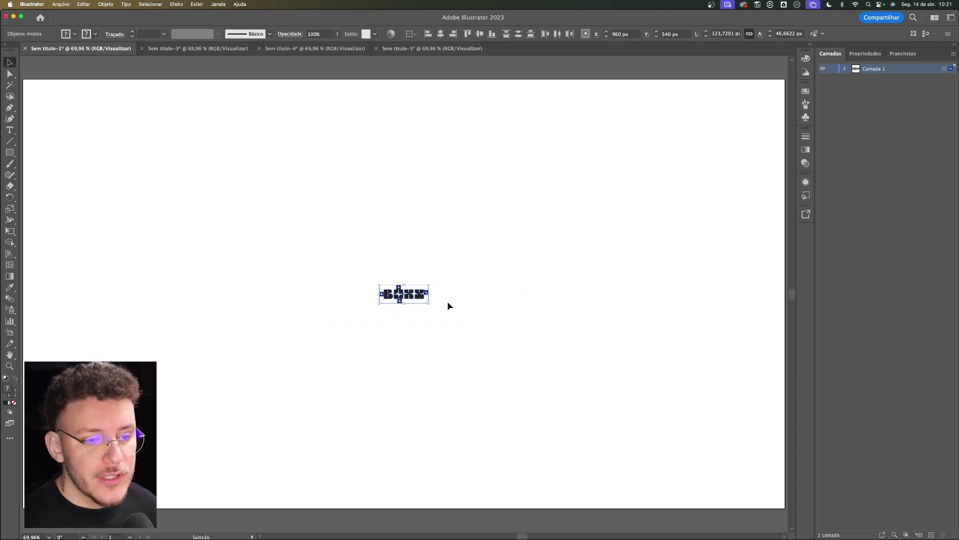
{"action": "left_click", "coordinate": [448, 302]}
{"action": "left_click_drag", "start_coordinate": [256, 237], "coordinate": [258, 238]}
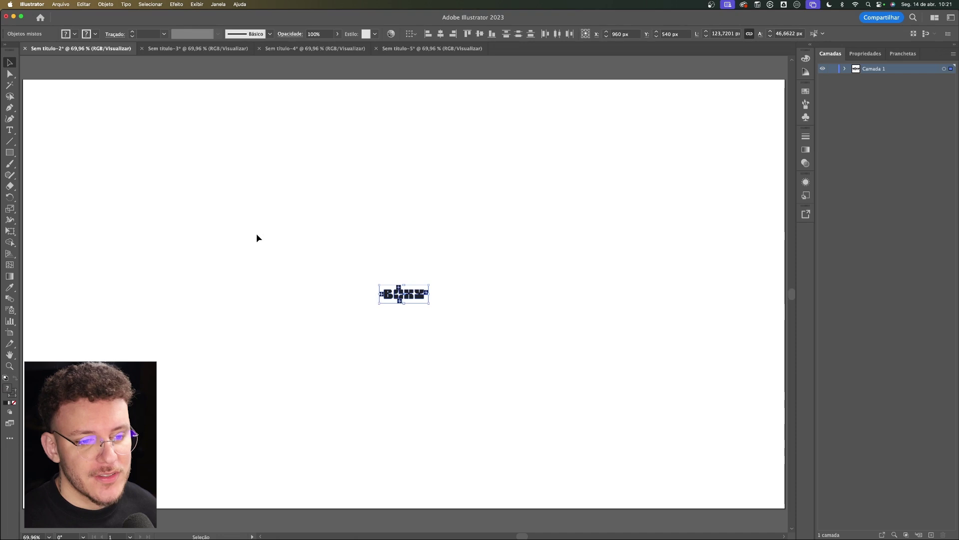
{"action": "key", "text": "super+z"}
{"action": "left_click", "coordinate": [258, 235]}
{"action": "key", "text": "a"}
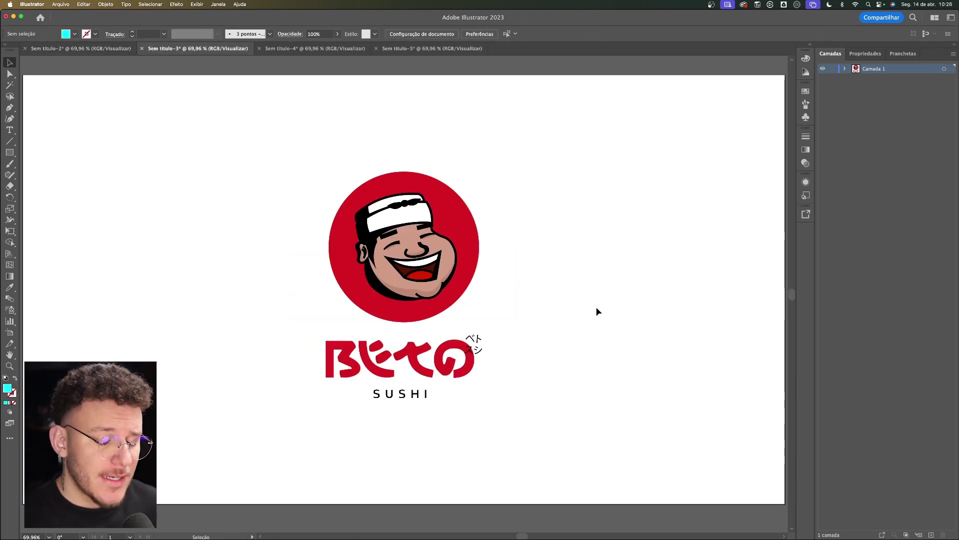
Step: In the Beto Sushi document, brush 1, 2 and 3 beside the emblem, wordmark and SUSHI, and outline the emblem and wordmark
{"action": "key", "text": "b"}
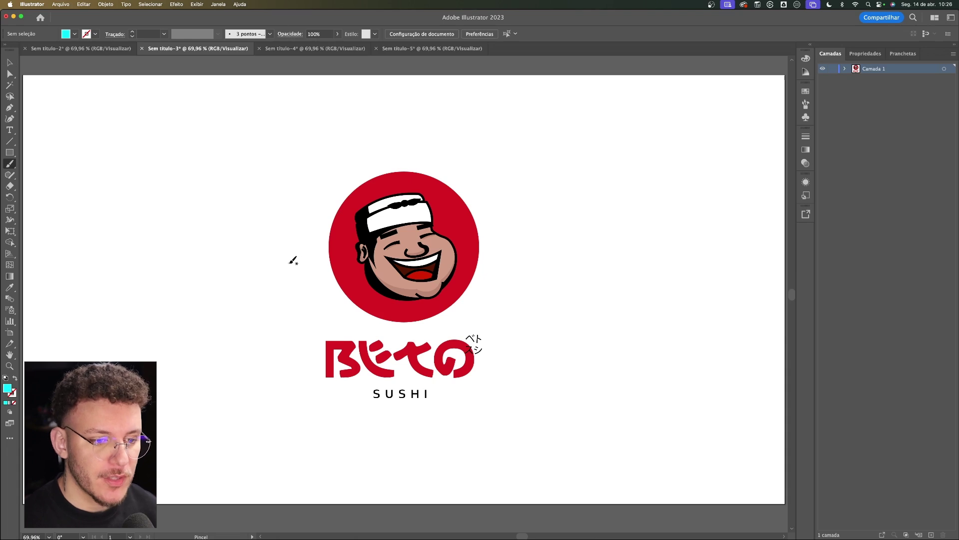
{"action": "mouse_move", "coordinate": [303, 250]}
{"action": "left_mouse_down"}
{"action": "mouse_move", "coordinate": [303, 219]}
{"action": "mouse_move", "coordinate": [269, 271]}
{"action": "left_mouse_up"}
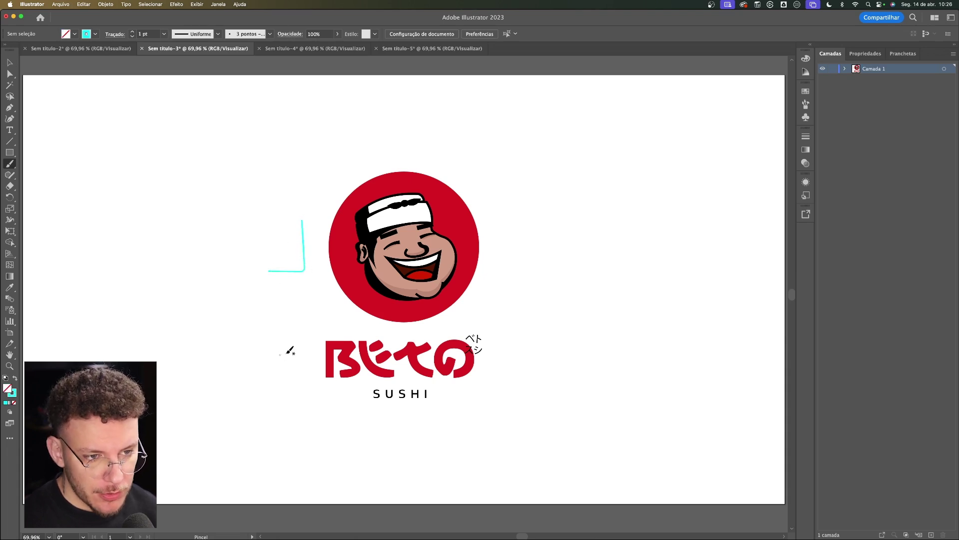
{"action": "mouse_move", "coordinate": [291, 348]}
{"action": "left_mouse_down"}
{"action": "mouse_move", "coordinate": [275, 366]}
{"action": "mouse_move", "coordinate": [310, 375]}
{"action": "left_mouse_up"}
{"action": "left_click_drag", "start_coordinate": [363, 389], "coordinate": [343, 407]}
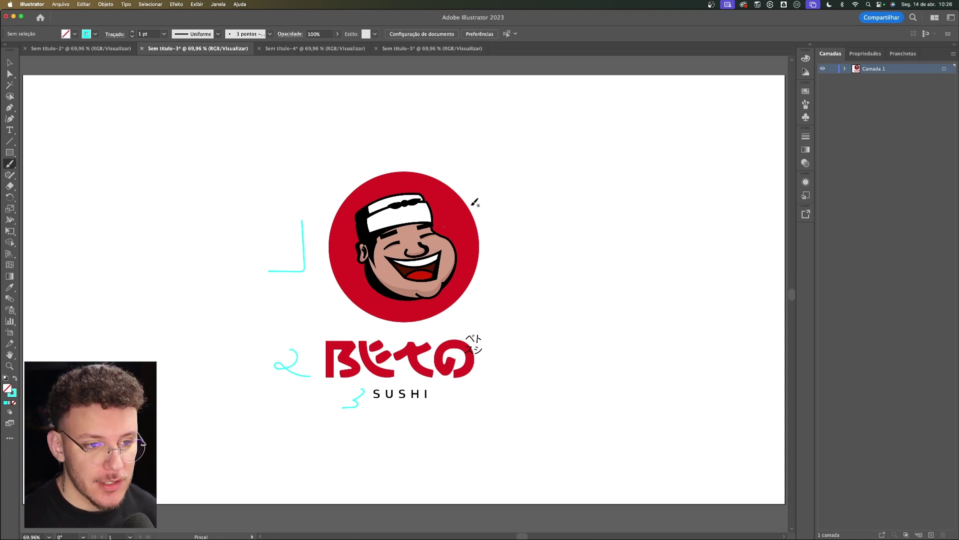
{"action": "mouse_move", "coordinate": [327, 194]}
{"action": "left_mouse_down"}
{"action": "mouse_move", "coordinate": [349, 281]}
{"action": "mouse_move", "coordinate": [380, 300]}
{"action": "mouse_move", "coordinate": [393, 279]}
{"action": "left_mouse_up"}
{"action": "key", "text": "super"}
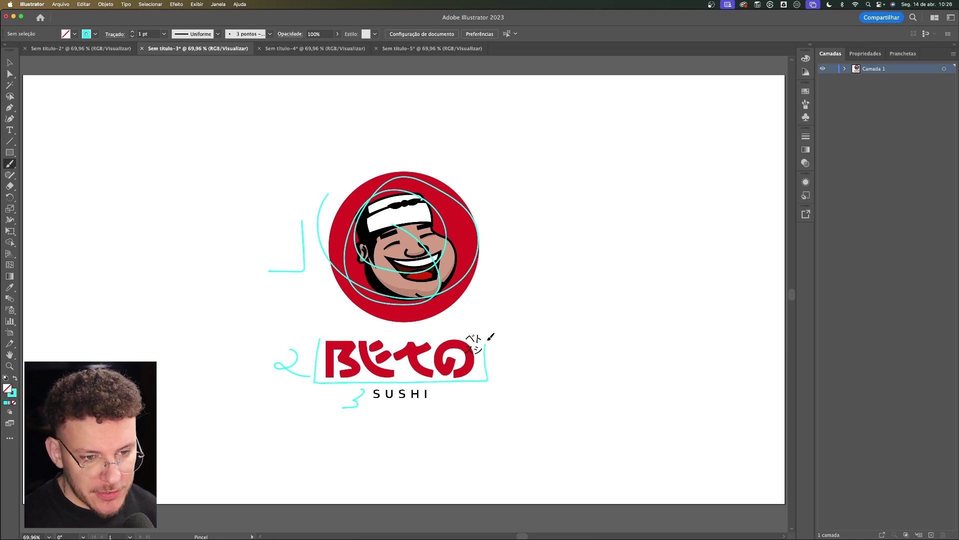
{"action": "mouse_move", "coordinate": [368, 405]}
{"action": "left_mouse_down"}
{"action": "mouse_move", "coordinate": [342, 380]}
{"action": "mouse_move", "coordinate": [350, 390]}
{"action": "left_mouse_up"}
Step: Undo all the cyan brush annotations around the Beto Sushi logo
{"action": "key", "text": "super+z"}
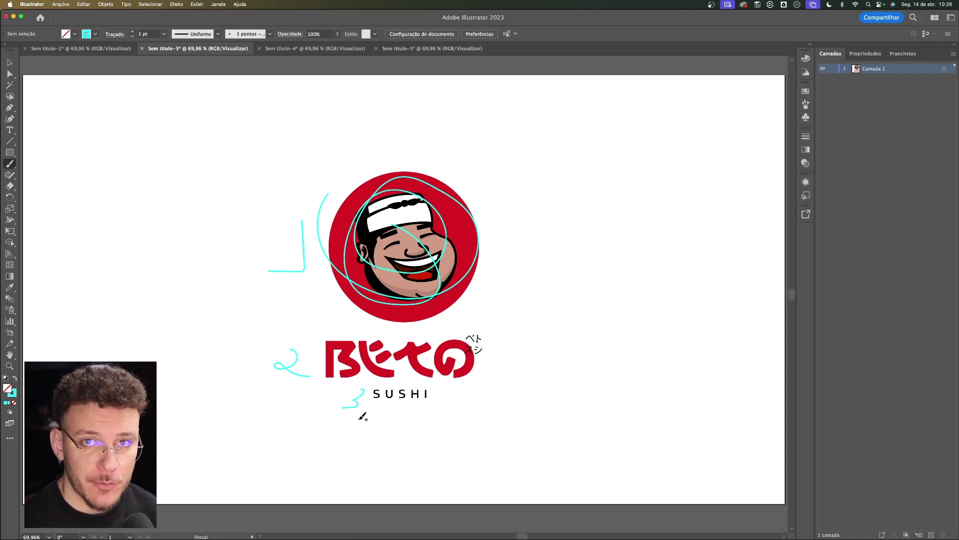
{"action": "key", "text": "super+z"}
{"action": "key", "text": "super+z"}
{"action": "key", "text": "super+z"}
{"action": "key", "text": "super+z"}
{"action": "key", "text": "super+z"}
{"action": "key", "text": "super+z"}
Step: Draw a cyan square of about 379 px exactly covering the round emblem
{"action": "key", "text": "m"}
{"action": "mouse_move", "coordinate": [328, 171]}
{"action": "left_mouse_down"}
{"action": "mouse_move", "coordinate": [428, 262]}
{"action": "mouse_move", "coordinate": [458, 323]}
{"action": "left_mouse_up"}
{"action": "key", "text": "v"}
{"action": "left_click_drag", "start_coordinate": [458, 272], "coordinate": [288, 264]}
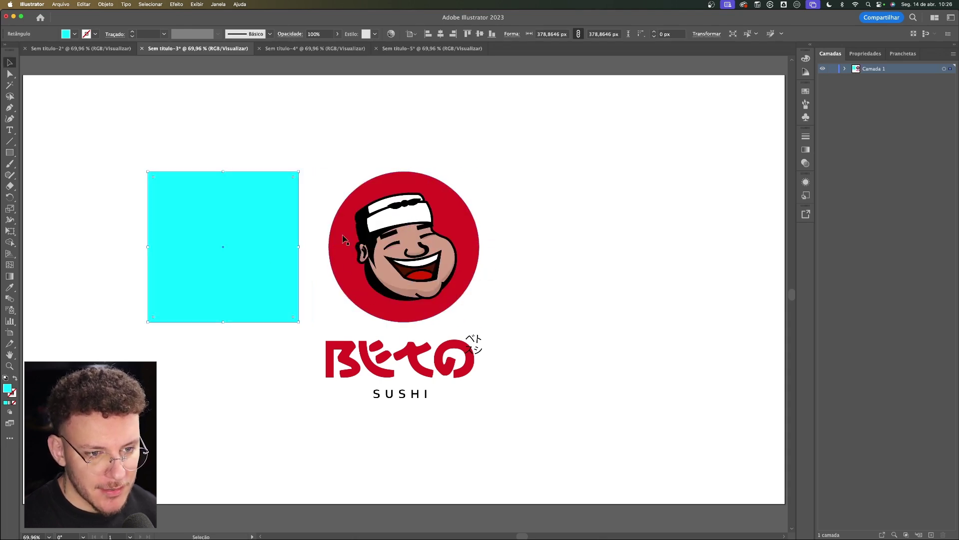
{"action": "key", "text": "super+z"}
Step: Add two copies of the square in a row beside it, each half the previous size, about 189 px and 95 px
{"action": "left_click_drag", "start_coordinate": [372, 272], "coordinate": [529, 260]}
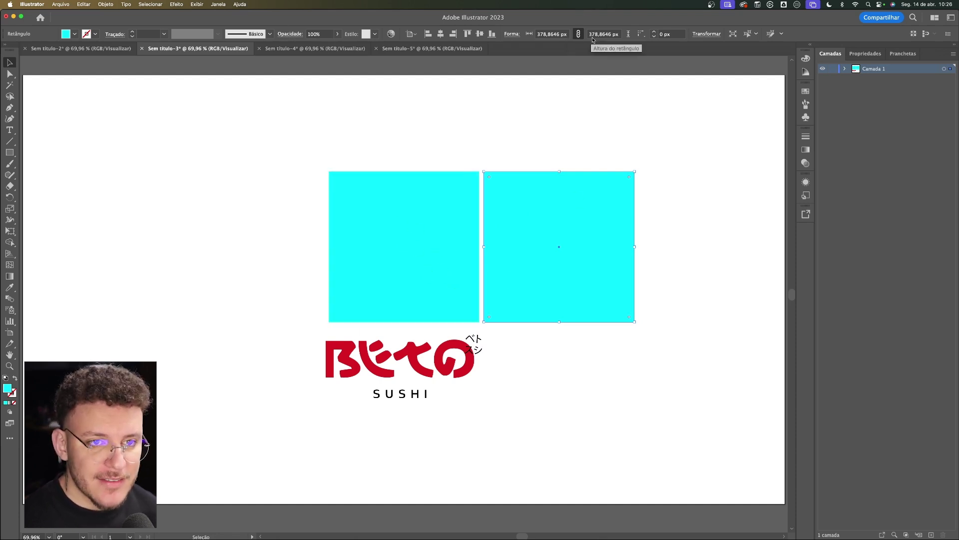
{"action": "left_click", "coordinate": [566, 37]}
{"action": "type", "text": "/2"}
{"action": "key", "text": "Return"}
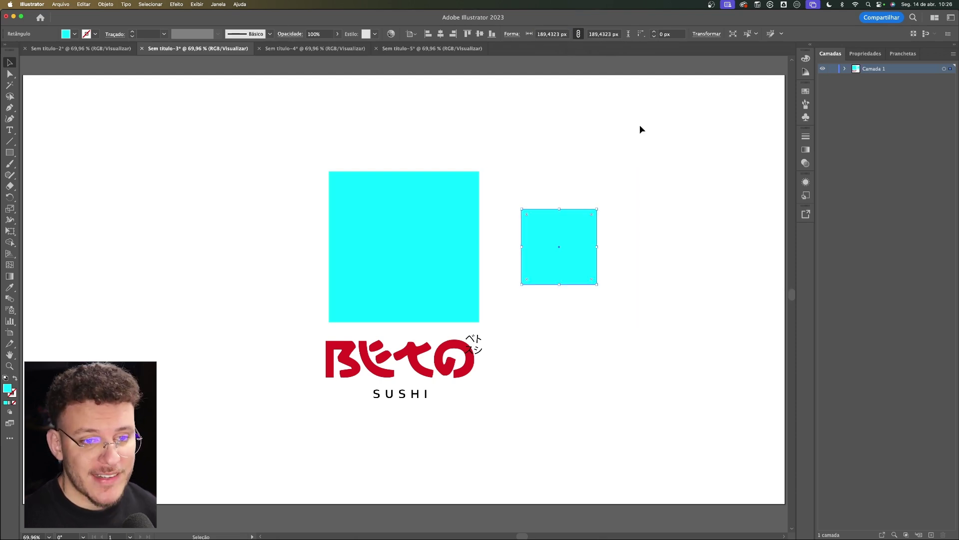
{"action": "left_click_drag", "start_coordinate": [560, 231], "coordinate": [616, 232]}
{"action": "left_click", "coordinate": [567, 34]}
{"action": "type", "text": "/2"}
{"action": "key", "text": "Return"}
Step: Extend the row with two smaller squares, each half the previous size, about 47 px and 24 px
{"action": "mouse_move", "coordinate": [641, 243]}
{"action": "left_mouse_down"}
{"action": "mouse_move", "coordinate": [622, 243]}
{"action": "mouse_move", "coordinate": [657, 244]}
{"action": "left_mouse_up"}
{"action": "left_click", "coordinate": [564, 34]}
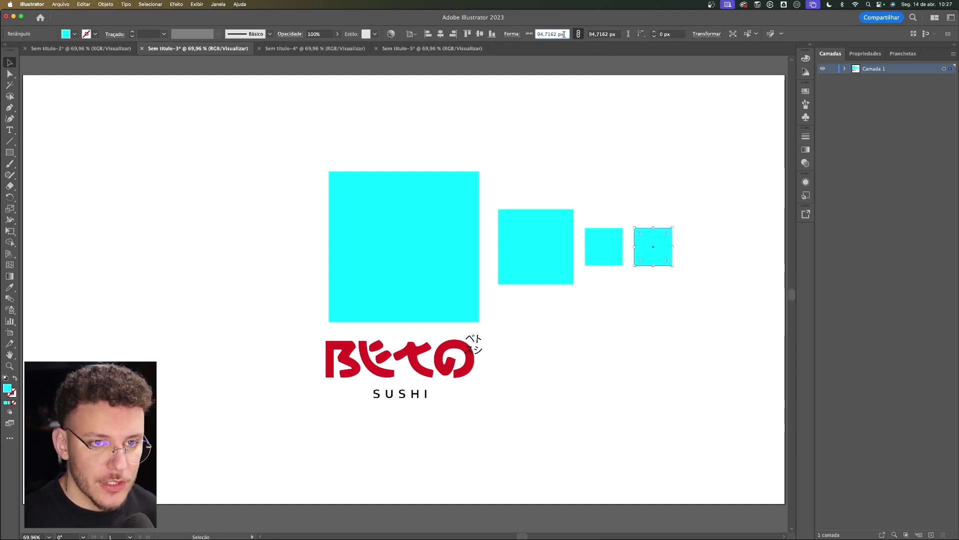
{"action": "type", "text": "/2"}
{"action": "key", "text": "Return"}
{"action": "left_click", "coordinate": [738, 135]}
{"action": "left_click_drag", "start_coordinate": [656, 250], "coordinate": [677, 250]}
{"action": "left_click", "coordinate": [567, 34]}
{"action": "type", "text": "/2"}
{"action": "key", "text": "Return"}
{"action": "key", "text": "shift+Left"}
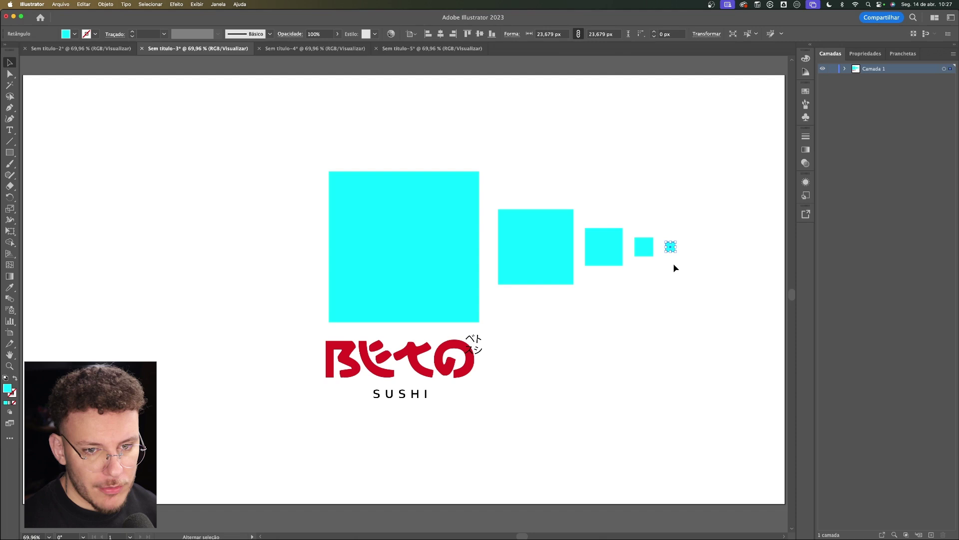
{"action": "left_click", "coordinate": [679, 228]}
{"action": "left_click", "coordinate": [450, 211]}
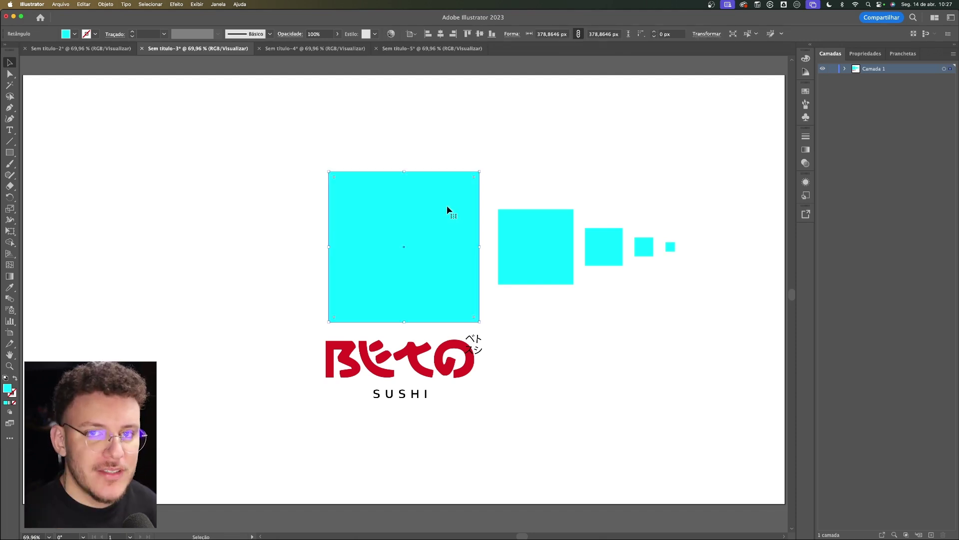
{"action": "left_click_drag", "start_coordinate": [496, 179], "coordinate": [515, 192]}
{"action": "left_click", "coordinate": [515, 192]}
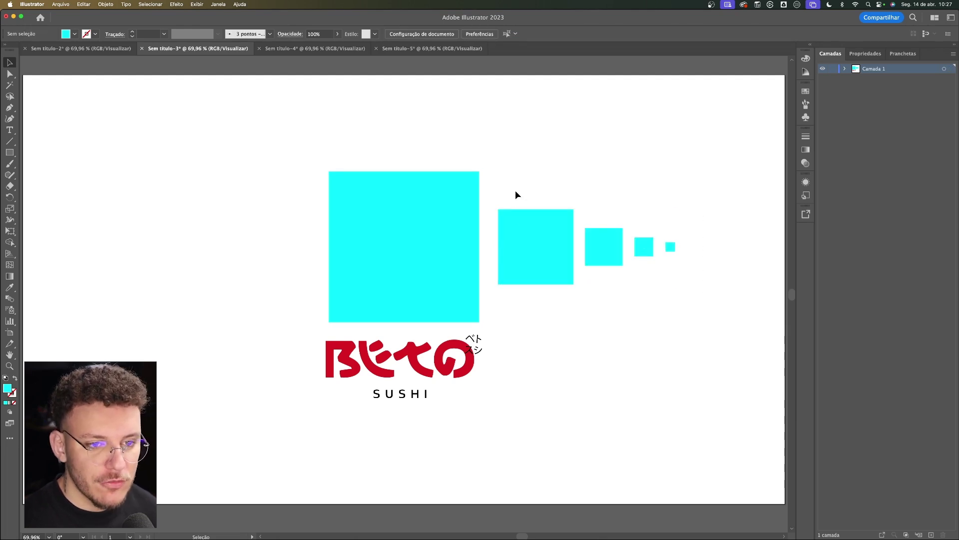
{"action": "left_click_drag", "start_coordinate": [443, 242], "coordinate": [297, 243]}
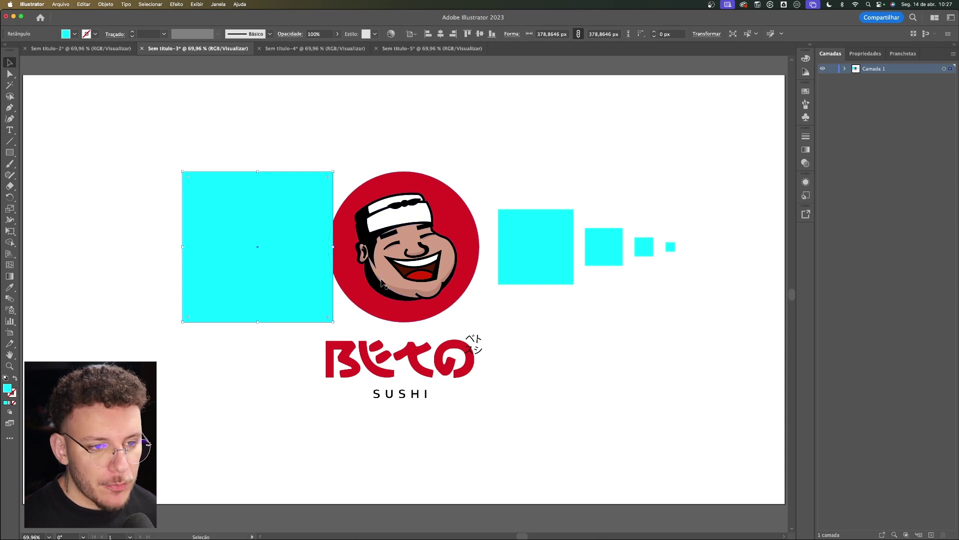
{"action": "key", "text": "super+z"}
Step: Move the 189 px square directly beneath the emblem's square with their right edges aligned
{"action": "left_click", "coordinate": [525, 257]}
{"action": "left_click_drag", "start_coordinate": [535, 229], "coordinate": [448, 347]}
{"action": "left_click", "coordinate": [570, 314]}
{"action": "left_click_drag", "start_coordinate": [430, 274], "coordinate": [328, 273]}
{"action": "key", "text": "super+z"}
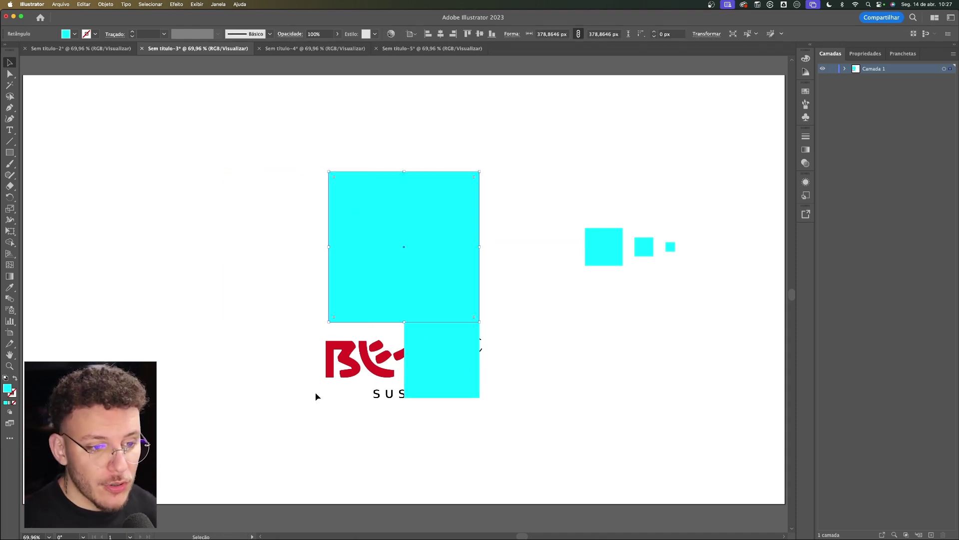
{"action": "left_click", "coordinate": [539, 388]}
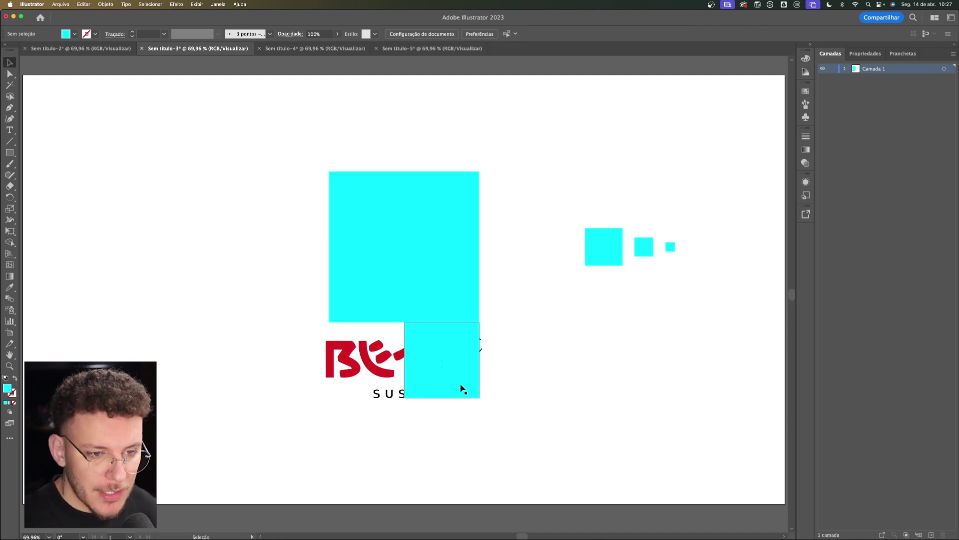
Step: Move the two stacked squares to the logo's left and brush 1 beside the emblem and 2 beside the wordmark
{"action": "left_click", "coordinate": [419, 284]}
{"action": "left_click_drag", "start_coordinate": [450, 346], "coordinate": [238, 342]}
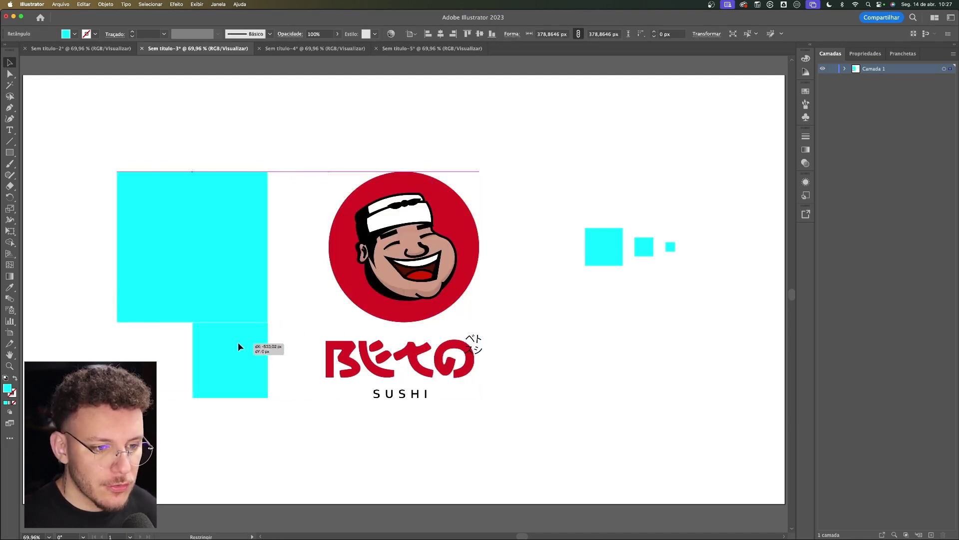
{"action": "key", "text": "b"}
{"action": "left_click_drag", "start_coordinate": [290, 227], "coordinate": [283, 279]}
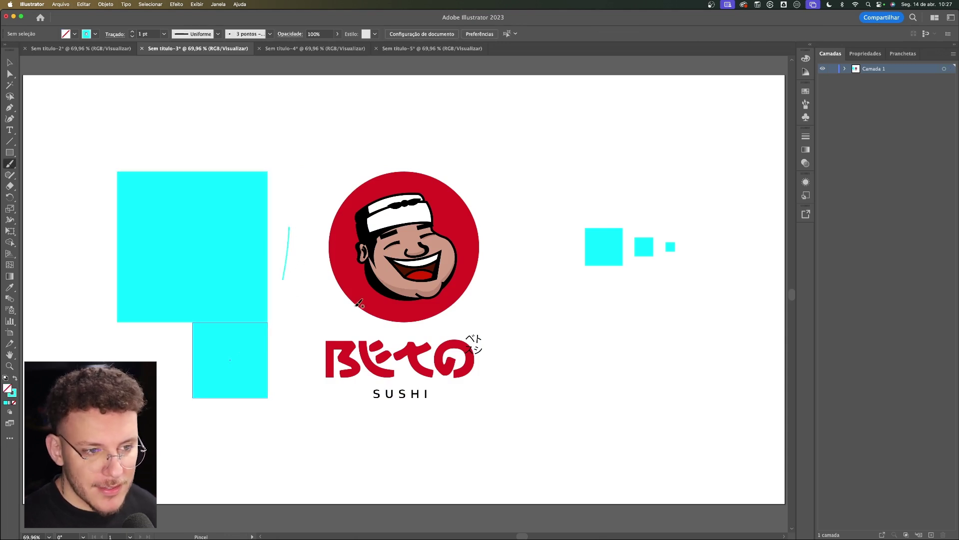
{"action": "mouse_move", "coordinate": [282, 355]}
{"action": "left_mouse_down"}
{"action": "mouse_move", "coordinate": [297, 352]}
{"action": "mouse_move", "coordinate": [304, 370]}
{"action": "left_mouse_up"}
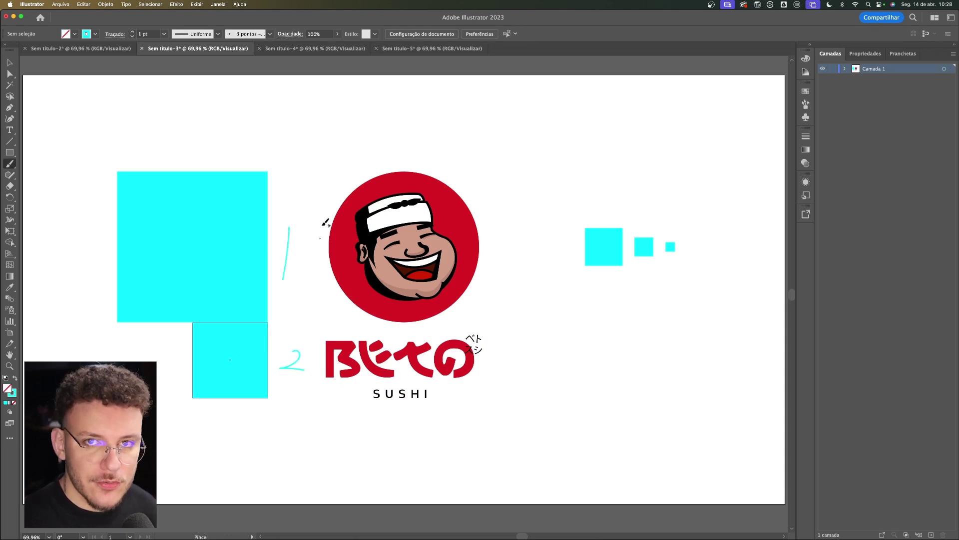
Step: Undo the brushed numbers and the move of the two stacked squares
{"action": "key", "text": "super+z"}
{"action": "key", "text": "super+z"}
{"action": "key", "text": "super+z"}
{"action": "key", "text": "super+z"}
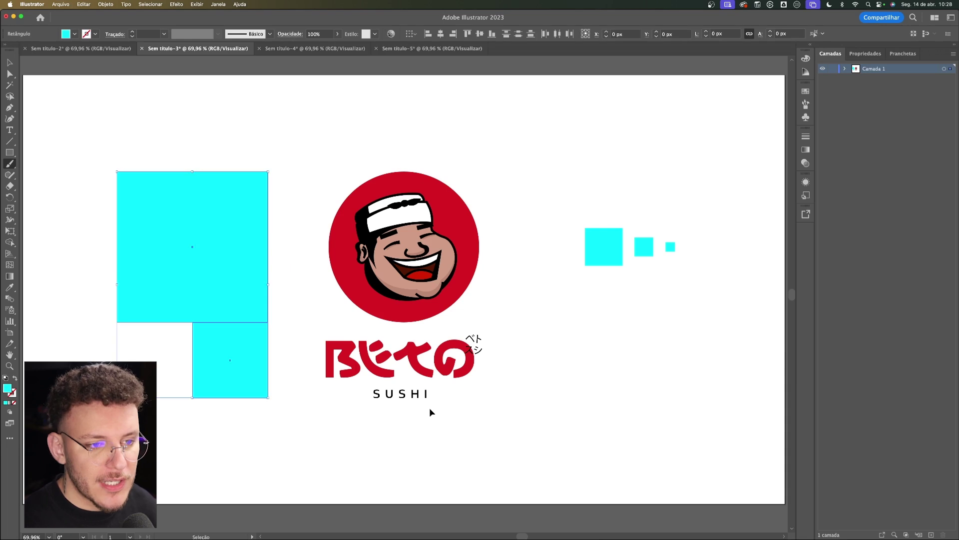
Step: Move the 95 px square over the B of the BETO wordmark and nudge it into alignment
{"action": "key", "text": "v"}
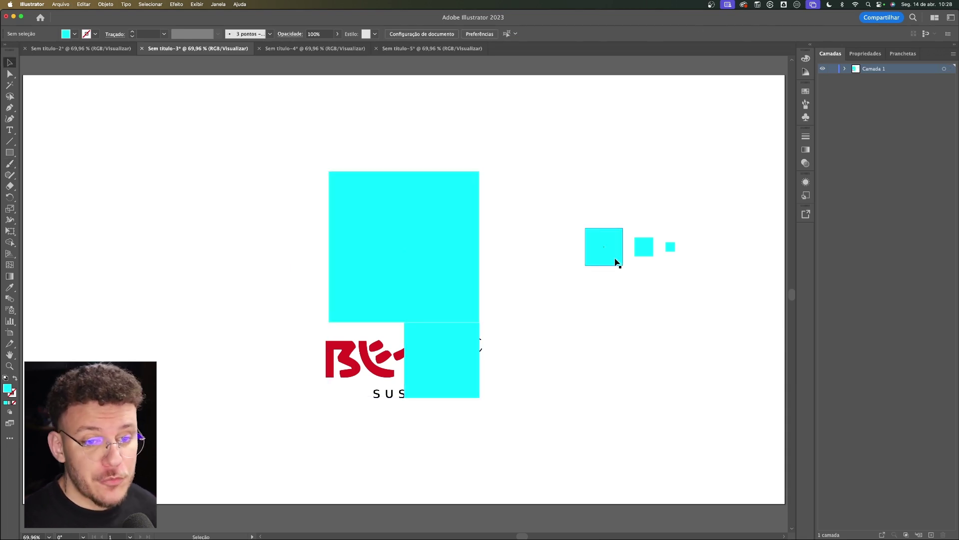
{"action": "left_click_drag", "start_coordinate": [604, 259], "coordinate": [347, 371]}
{"action": "key", "text": "Left"}
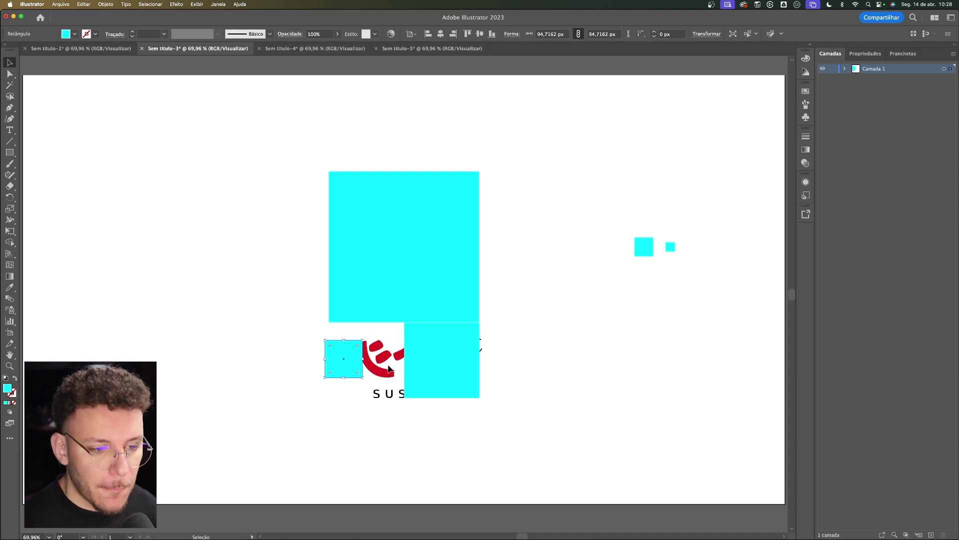
Step: Place the 47 px square in the gap between emblem and wordmark, and the 24 px square just before SUSHI
{"action": "key", "text": "super+shift+a"}
{"action": "left_click_drag", "start_coordinate": [643, 250], "coordinate": [350, 329]}
{"action": "left_click_drag", "start_coordinate": [668, 251], "coordinate": [364, 393]}
Step: Turn all five squares into unfilled cyan 1 pt outlines and select the one around the B
{"action": "left_click", "coordinate": [341, 345]}
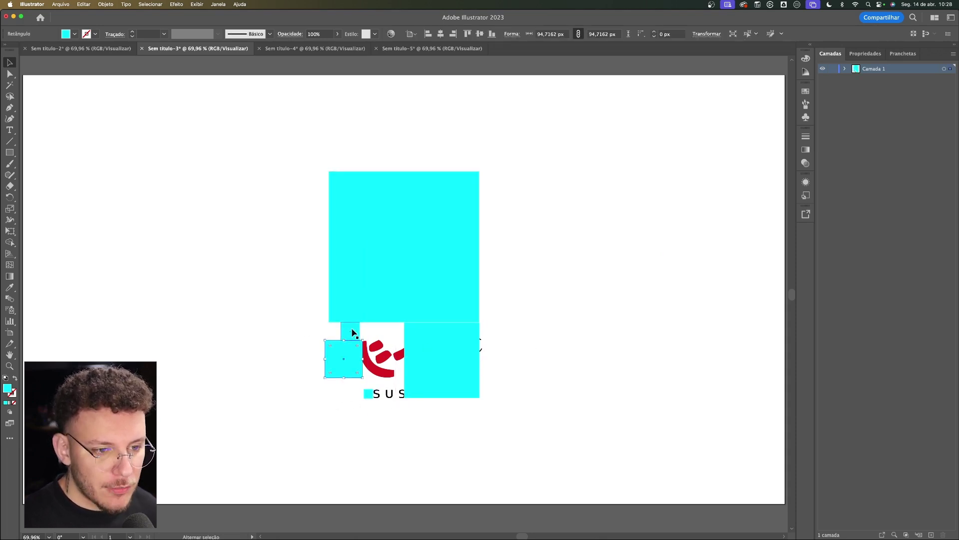
{"action": "key", "text": "super+a"}
{"action": "key", "text": "super+5"}
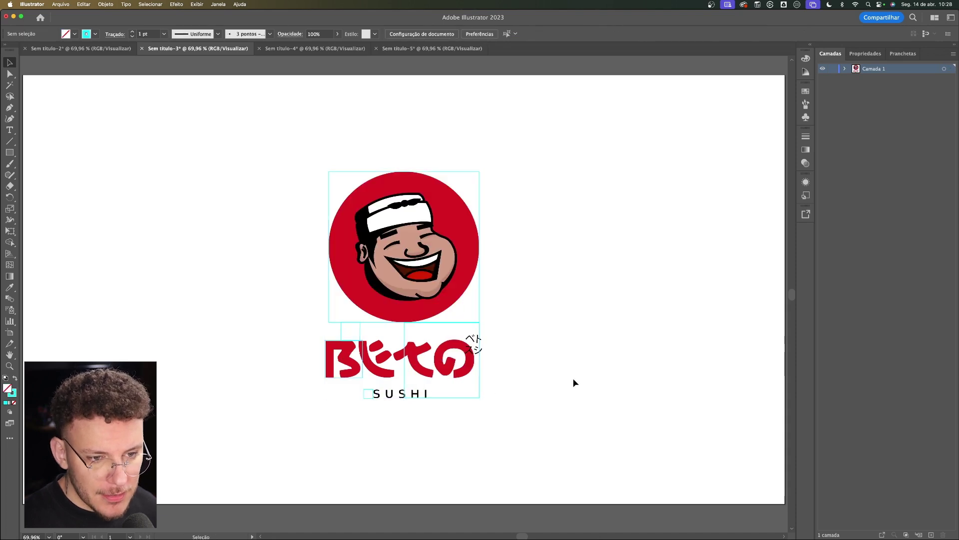
{"action": "left_click", "coordinate": [350, 360]}
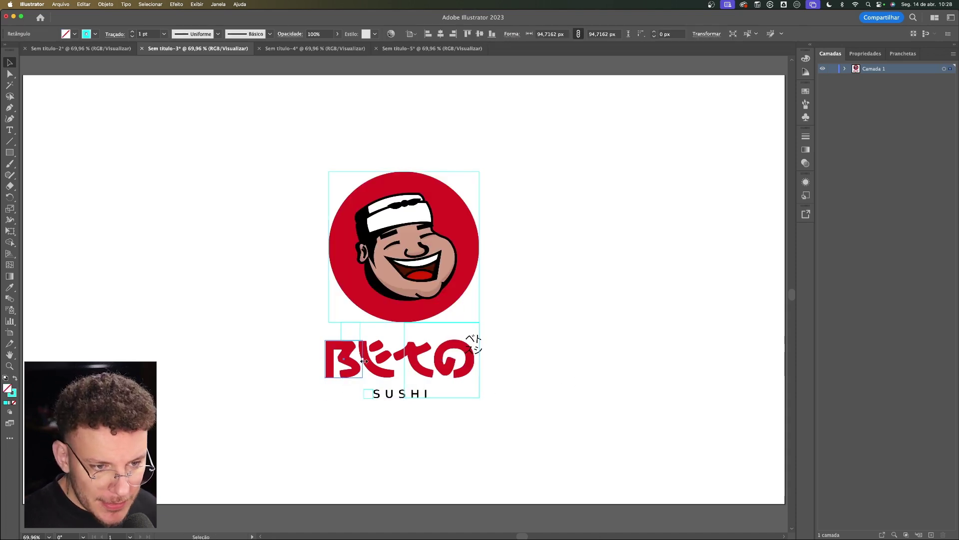
Step: Widen the outline around the B to span the BETO wordmark, and stretch the 189 px square below the emblem to about 705 px wide
{"action": "left_click_drag", "start_coordinate": [363, 358], "coordinate": [478, 362]}
{"action": "left_click", "coordinate": [475, 175]}
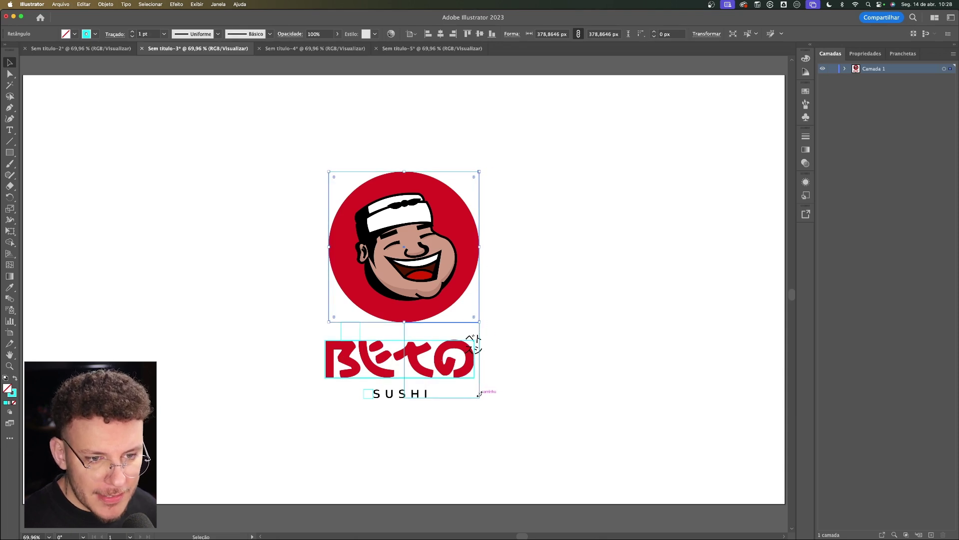
{"action": "left_click_drag", "start_coordinate": [480, 398], "coordinate": [553, 400]}
{"action": "left_click_drag", "start_coordinate": [486, 360], "coordinate": [280, 359]}
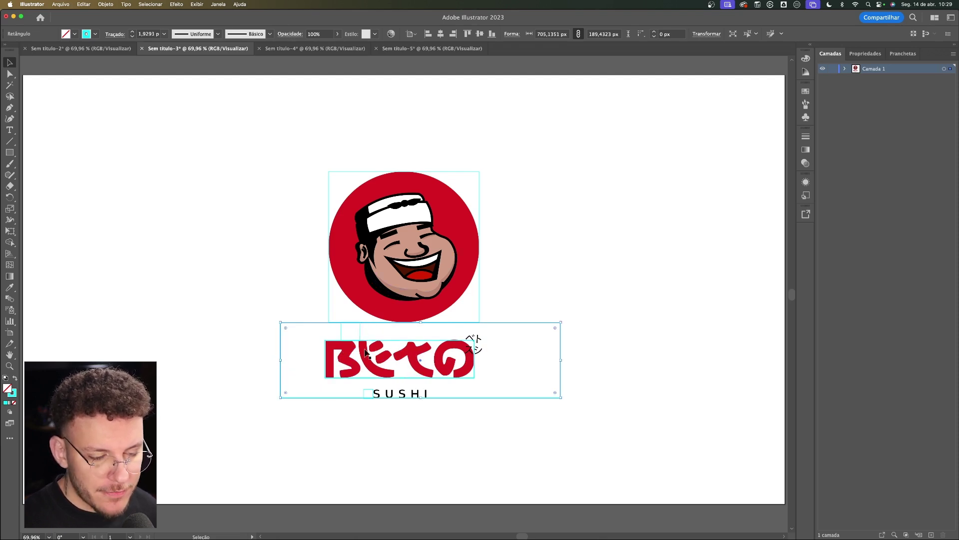
Step: Stretch the 24 px outline before SUSHI to about 188 px across the word, and copy it into the gap below BETO
{"action": "left_click", "coordinate": [375, 393]}
{"action": "left_click_drag", "start_coordinate": [375, 393], "coordinate": [440, 395]}
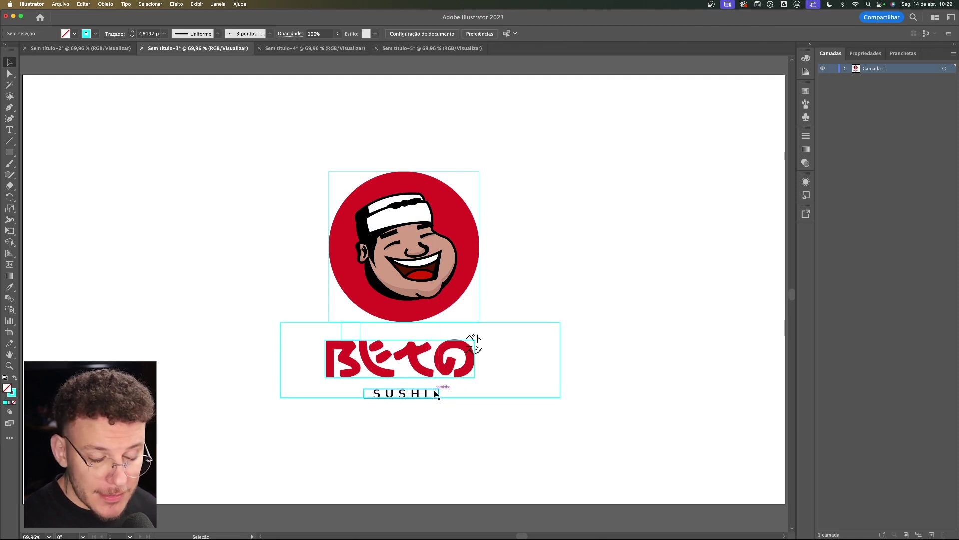
{"action": "key", "text": "i"}
{"action": "key", "text": "v"}
{"action": "left_click", "coordinate": [473, 338]}
{"action": "left_click_drag", "start_coordinate": [434, 394], "coordinate": [434, 383]}
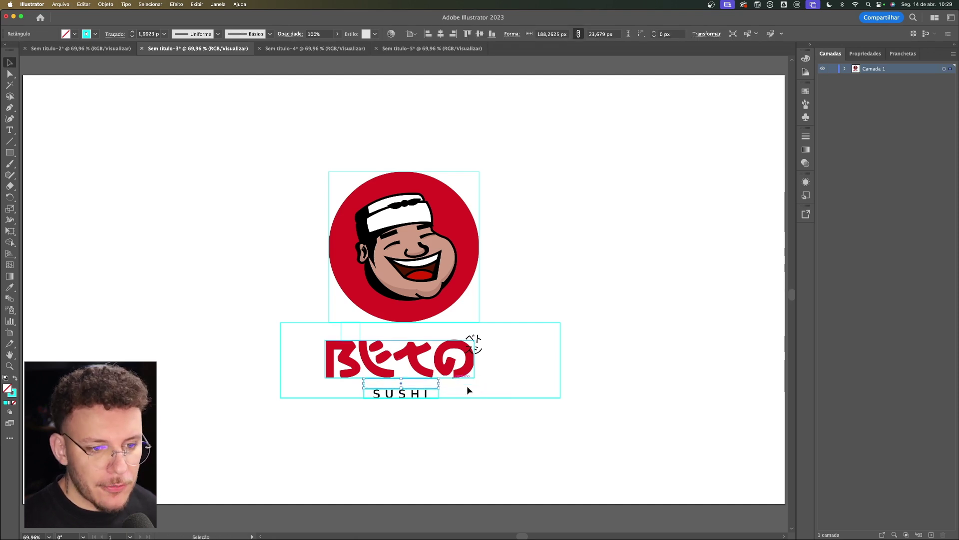
{"action": "left_click", "coordinate": [477, 389]}
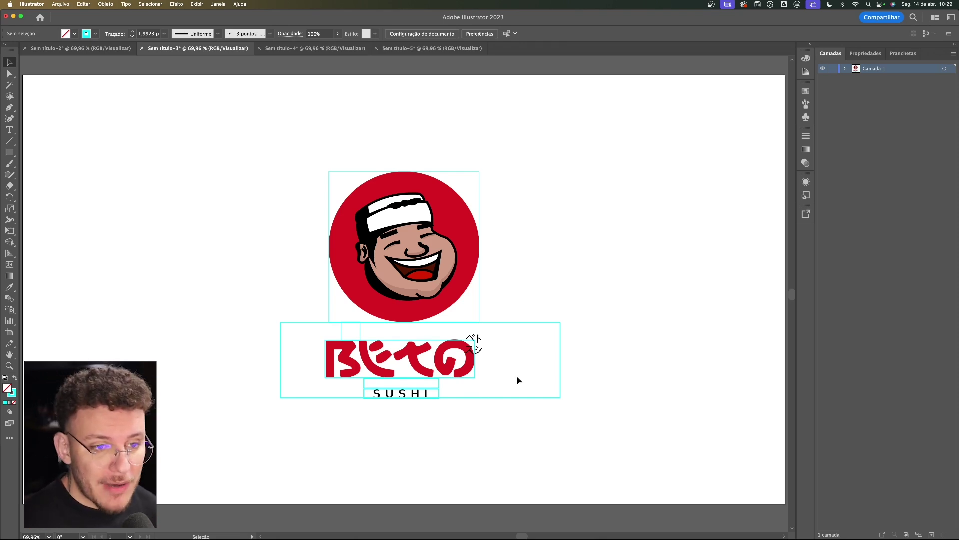
Step: Delete all the cyan guide outlines from the Beto Sushi logo
{"action": "left_click_drag", "start_coordinate": [521, 310], "coordinate": [520, 310]}
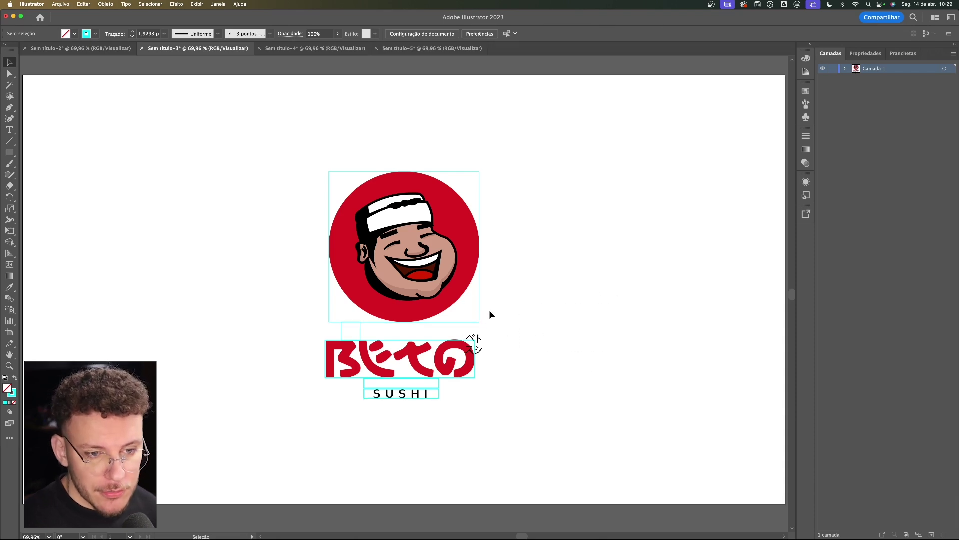
{"action": "left_click", "coordinate": [355, 381]}
{"action": "left_click", "coordinate": [364, 407]}
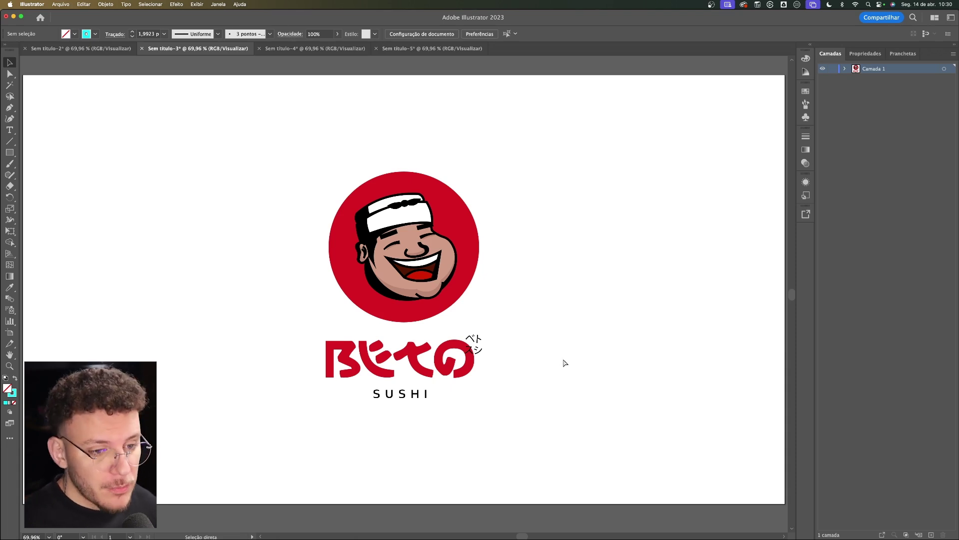
Step: In the Corton logo document, draw a rectangle of about 190 × 148 px over the symbol and copy it down to the wordmark's upper edge
{"action": "key", "text": "ctrl+Tab"}
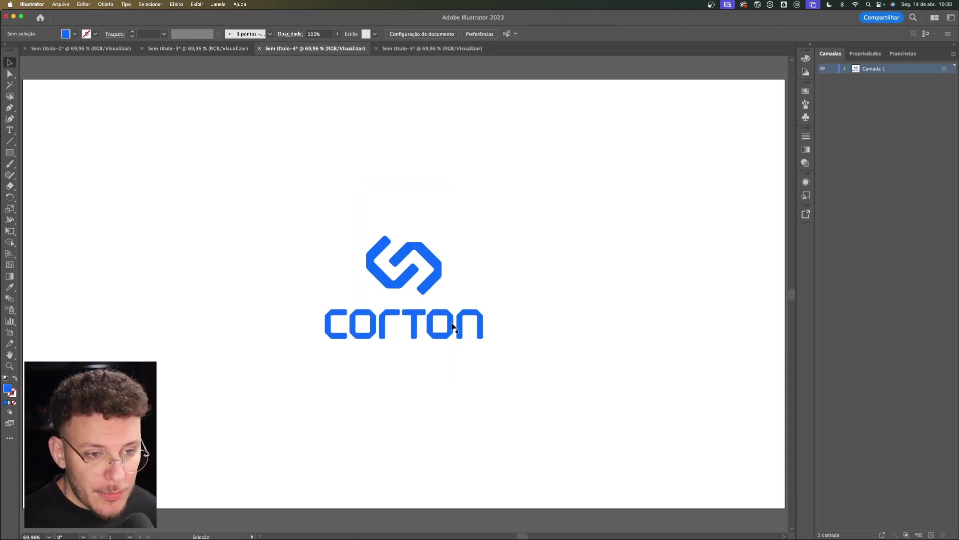
{"action": "key", "text": "m"}
{"action": "left_click_drag", "start_coordinate": [363, 235], "coordinate": [442, 295]}
{"action": "key", "text": "v"}
{"action": "left_click_drag", "start_coordinate": [426, 256], "coordinate": [423, 326]}
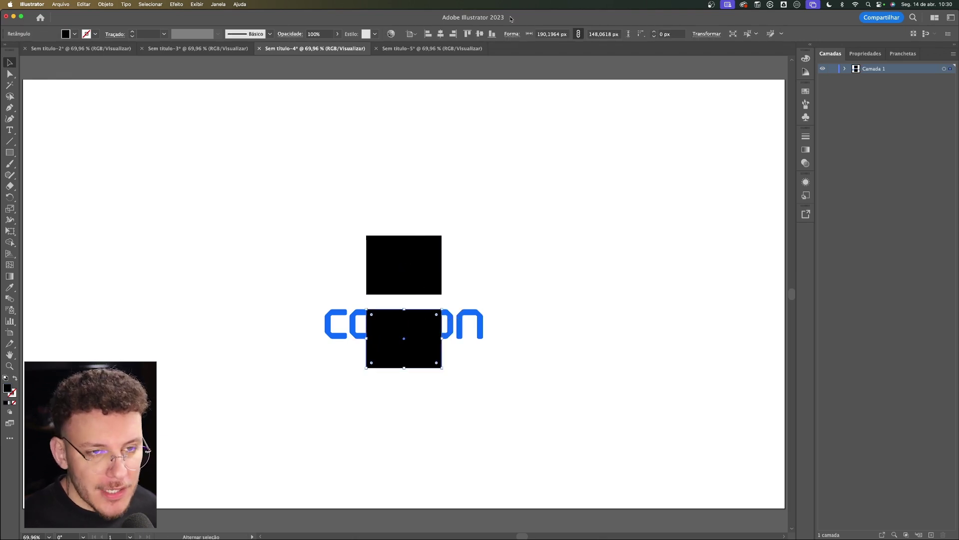
Step: Scale the copied rectangle to 95 px wide, move it over the C, stretch it across CORTON, and turn both rectangles into unfilled black outlines
{"action": "left_click", "coordinate": [566, 38]}
{"action": "type", "text": "95"}
{"action": "key", "text": "Return"}
{"action": "left_click", "coordinate": [488, 355]}
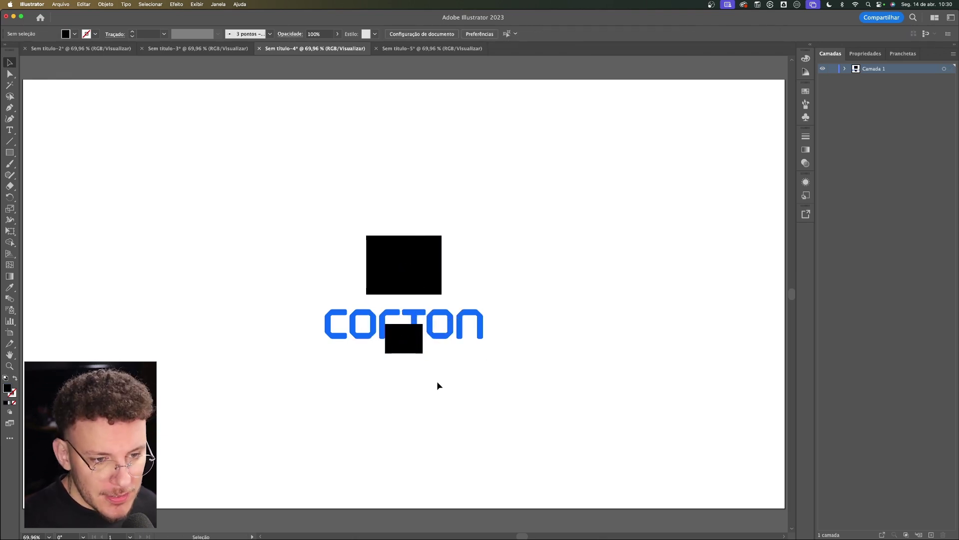
{"action": "left_click_drag", "start_coordinate": [402, 340], "coordinate": [331, 325]}
{"action": "key", "text": "shift+x"}
{"action": "left_click_drag", "start_coordinate": [354, 325], "coordinate": [490, 326]}
{"action": "key", "text": "i"}
{"action": "key", "text": "v"}
{"action": "left_click", "coordinate": [528, 289]}
Step: Copy the wordmark outline, halve it to about 220 × 37 px, and place it in the gap between symbol and CORTON
{"action": "left_click_drag", "start_coordinate": [489, 327], "coordinate": [701, 327]}
{"action": "left_click", "coordinate": [568, 34]}
{"action": "type", "text": "/2"}
{"action": "key", "text": "Return"}
{"action": "left_click", "coordinate": [622, 327]}
{"action": "left_click_drag", "start_coordinate": [626, 321], "coordinate": [460, 304]}
{"action": "left_click", "coordinate": [460, 303]}
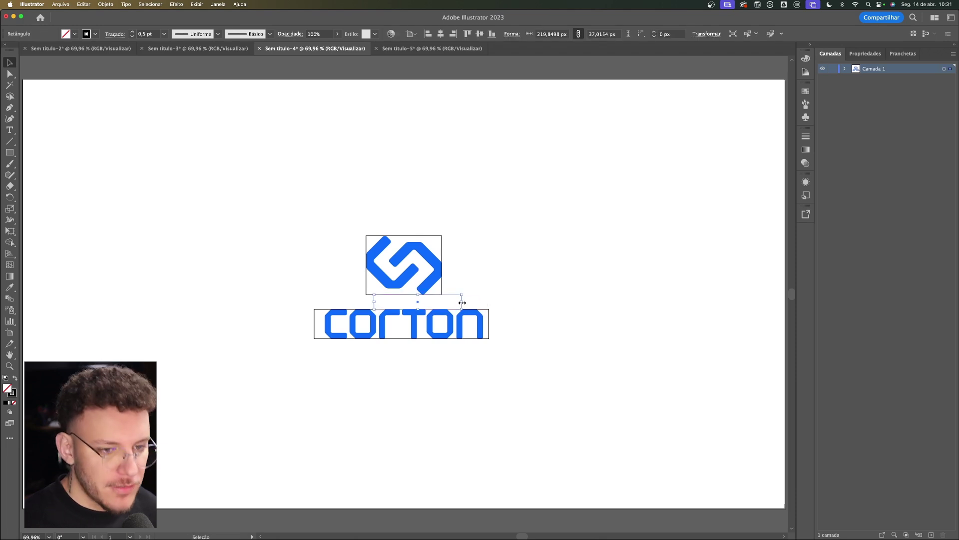
{"action": "left_click", "coordinate": [504, 275]}
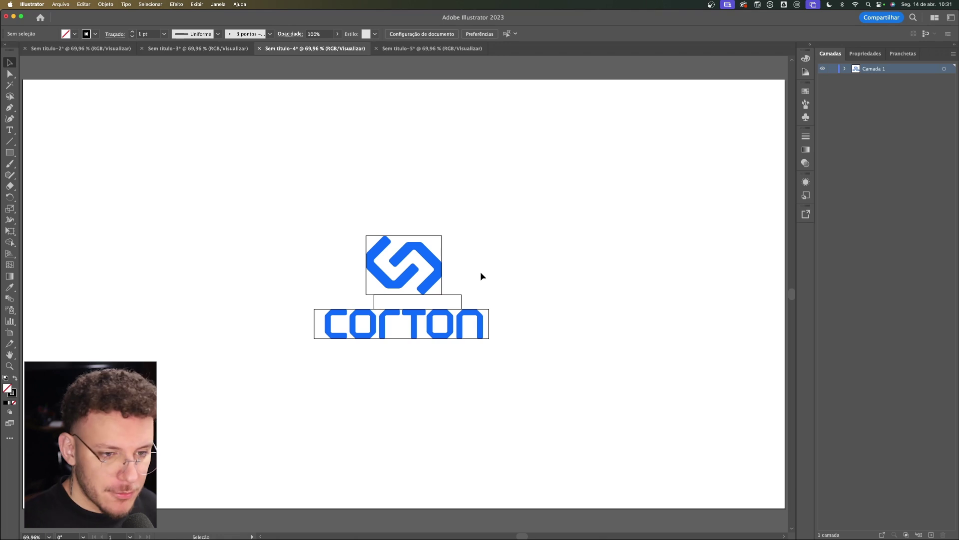
Step: Delete the three guide outlines from the Corton logo
{"action": "left_click", "coordinate": [441, 245]}
{"action": "left_click", "coordinate": [489, 316], "text": "shift"}
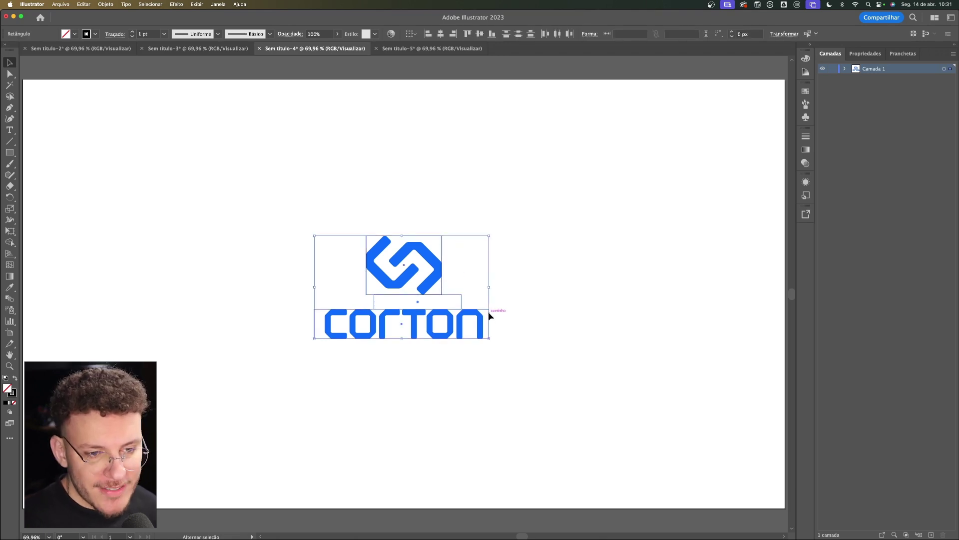
{"action": "left_click", "coordinate": [492, 315]}
Step: Try enlarging the CORTON wordmark proportionally to about 539 × 100 px, and undo the scaling
{"action": "left_click", "coordinate": [482, 326]}
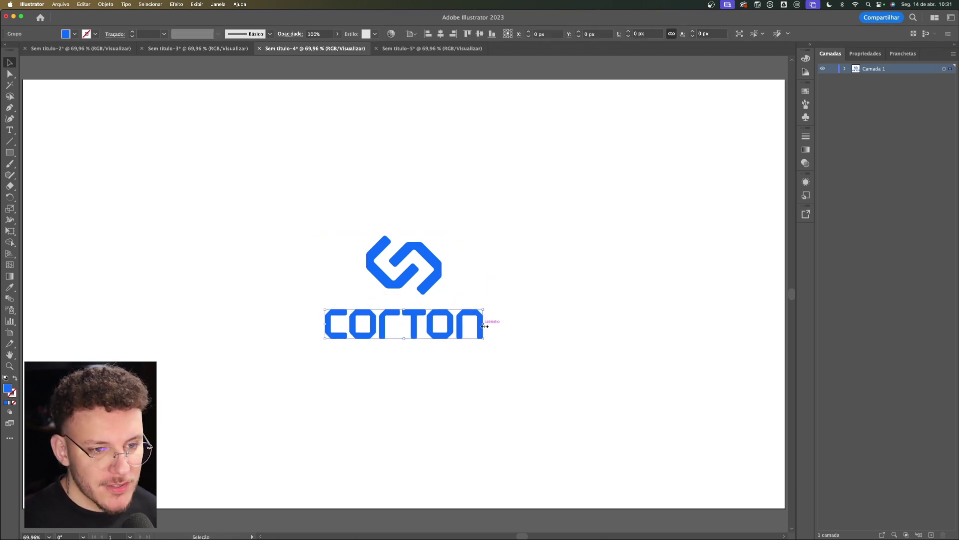
{"action": "left_click_drag", "start_coordinate": [405, 340], "coordinate": [405, 348]}
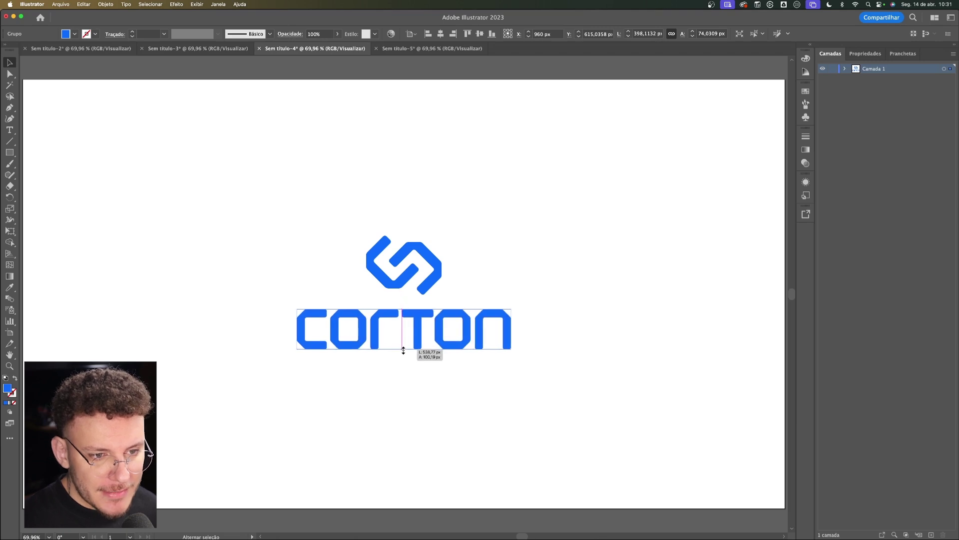
{"action": "left_click", "coordinate": [529, 288]}
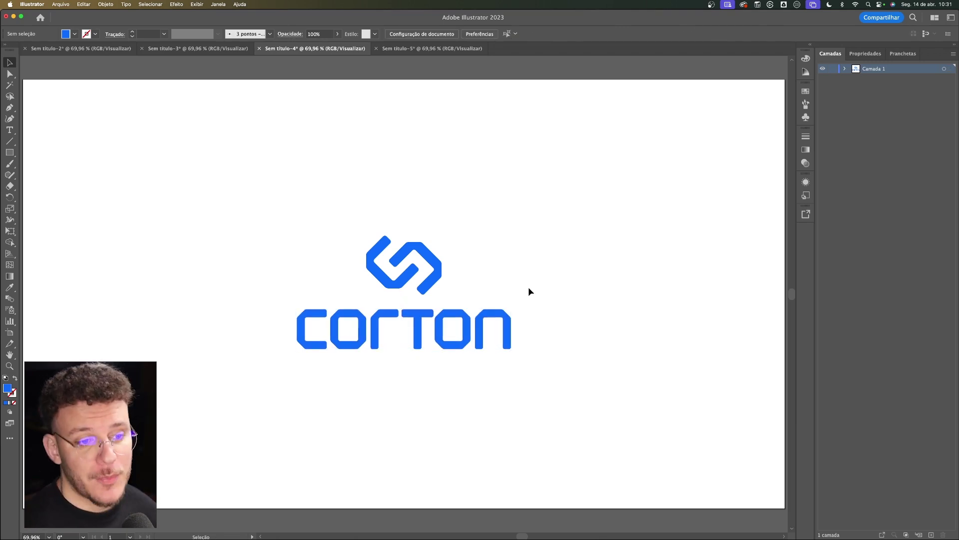
{"action": "left_click", "coordinate": [424, 330]}
{"action": "key", "text": "super+z"}
Step: Try enlarging the Corton symbol proportionally upward from its lower edge, and undo the scaling
{"action": "left_click", "coordinate": [434, 279]}
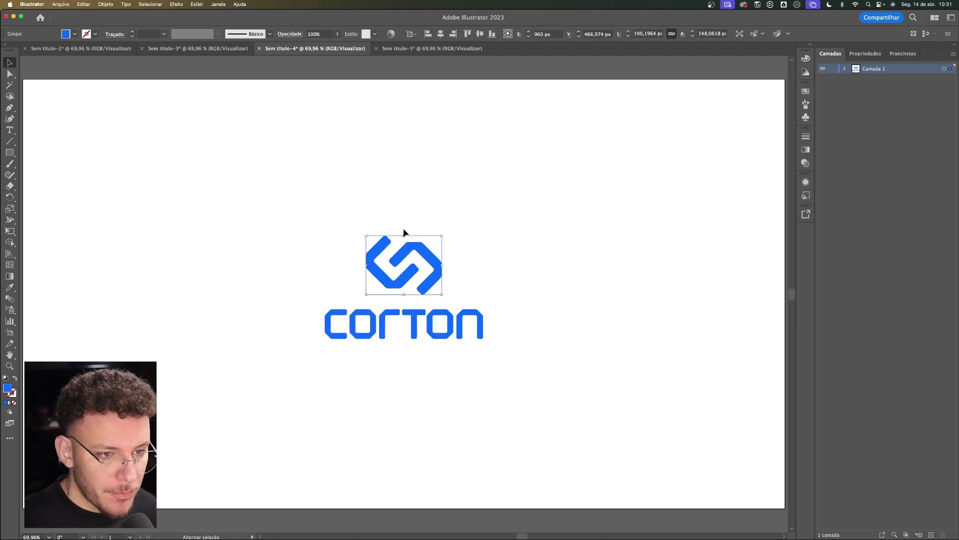
{"action": "left_click_drag", "start_coordinate": [404, 235], "coordinate": [402, 216]}
{"action": "left_click", "coordinate": [457, 247]}
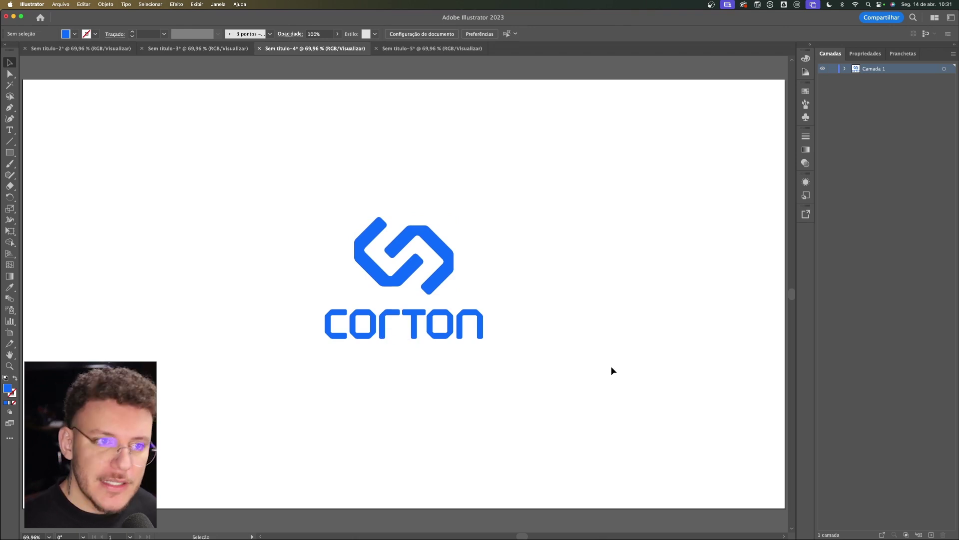
{"action": "key", "text": "super+z"}
{"action": "key", "text": "super+z"}
Step: In the Foruan Digital document, draw a square of about 183 px over the badge and place a copy to the right of the wordmark
{"action": "key", "text": "ctrl+Tab"}
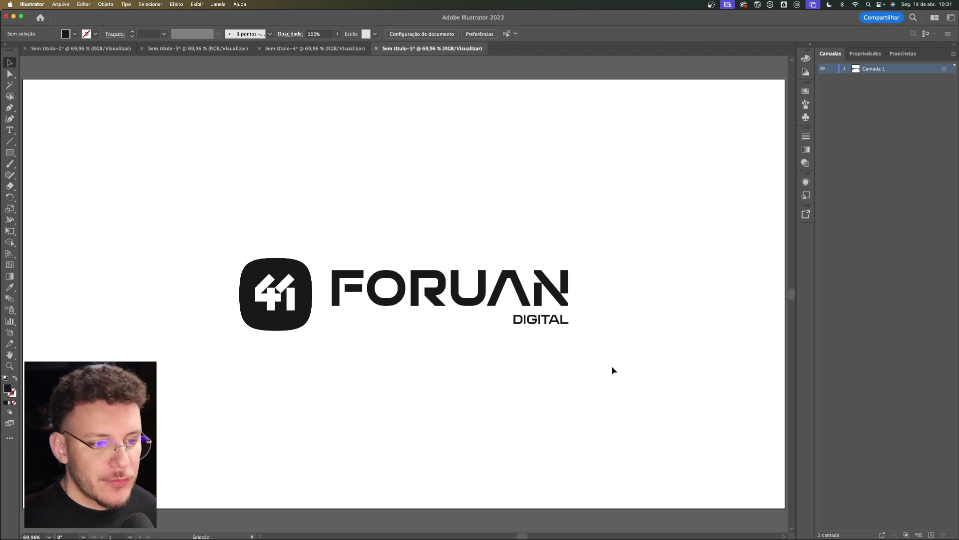
{"action": "key", "text": "m"}
{"action": "left_click_drag", "start_coordinate": [240, 258], "coordinate": [653, 320]}
{"action": "key", "text": "v"}
{"action": "left_click", "coordinate": [307, 338]}
{"action": "left_click", "coordinate": [299, 321]}
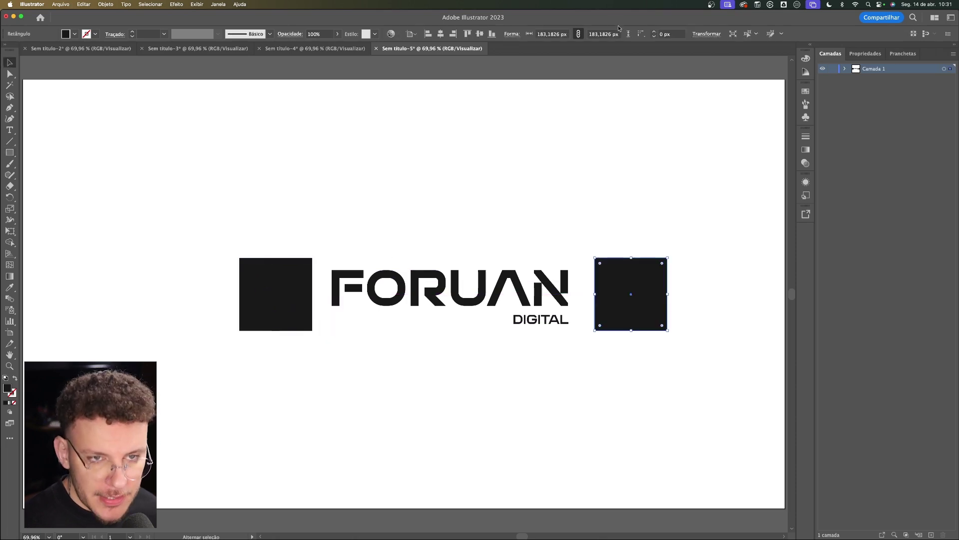
Step: Halve the copied square to about 92 px and place one copy over the F of FORUAN, keeping another beside the wordmark
{"action": "left_click", "coordinate": [570, 34]}
{"action": "type", "text": "/2"}
{"action": "key", "text": "Return"}
{"action": "mouse_move", "coordinate": [631, 296]}
{"action": "left_mouse_down"}
{"action": "mouse_move", "coordinate": [352, 291]}
{"action": "mouse_move", "coordinate": [643, 290]}
{"action": "left_mouse_up"}
Step: Halve the spare square to about 46 px and duplicate it to its right
{"action": "left_click", "coordinate": [563, 34]}
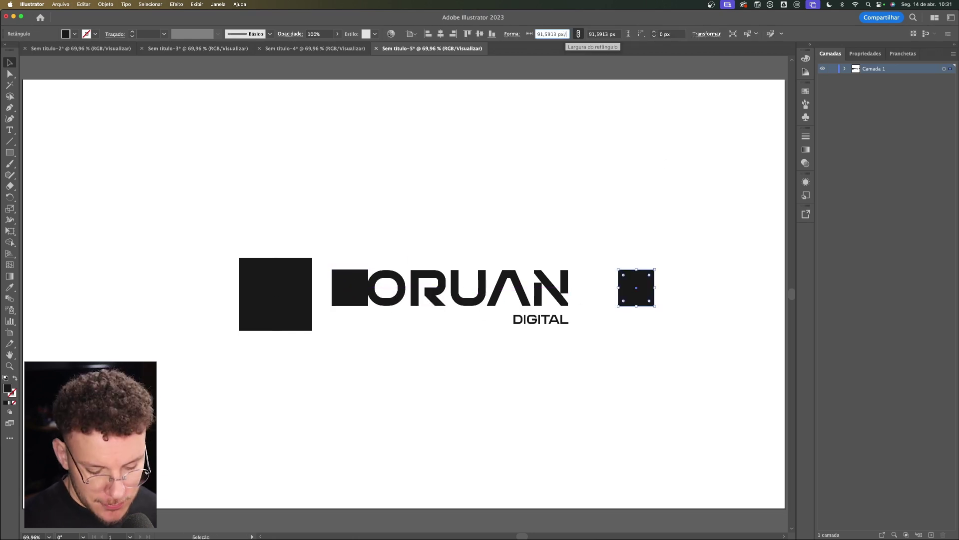
{"action": "type", "text": "/2"}
{"action": "key", "text": "Return"}
{"action": "left_click_drag", "start_coordinate": [636, 287], "coordinate": [683, 288]}
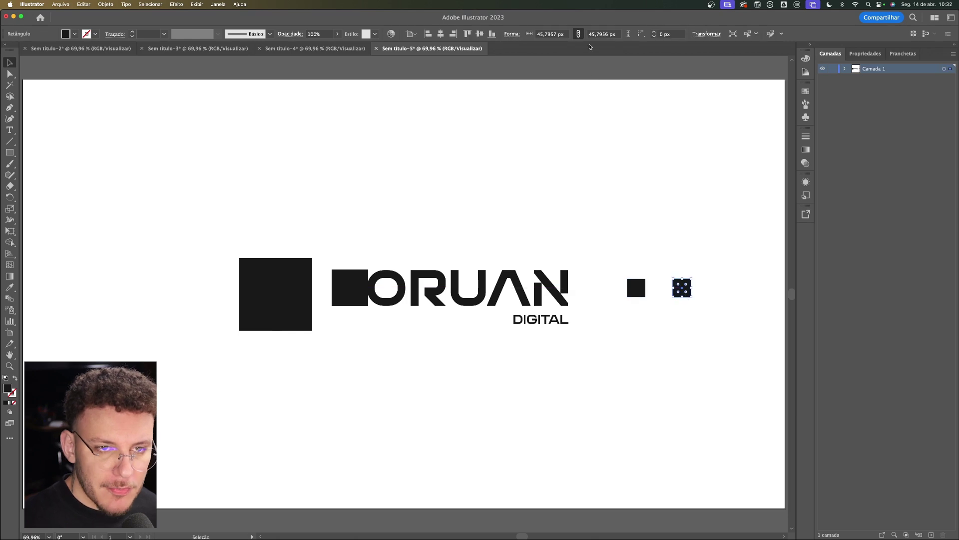
Step: Halve the duplicate to about 23 px and place copies at the start of DIGITAL and in the gap between FORUAN and DIGITAL
{"action": "left_click", "coordinate": [565, 34]}
{"action": "type", "text": "/2"}
{"action": "key", "text": "Return"}
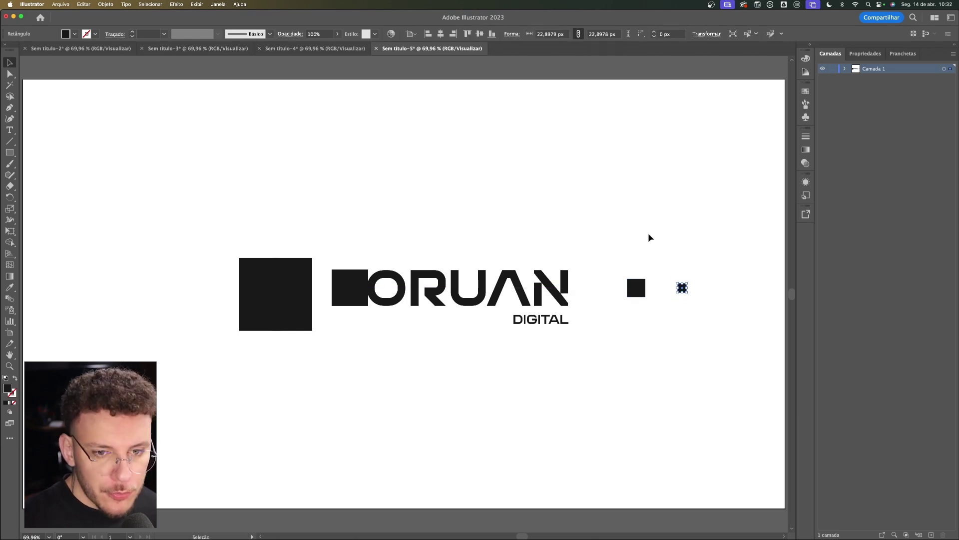
{"action": "left_click", "coordinate": [695, 303]}
{"action": "left_click_drag", "start_coordinate": [682, 287], "coordinate": [564, 309]}
{"action": "left_click", "coordinate": [538, 330]}
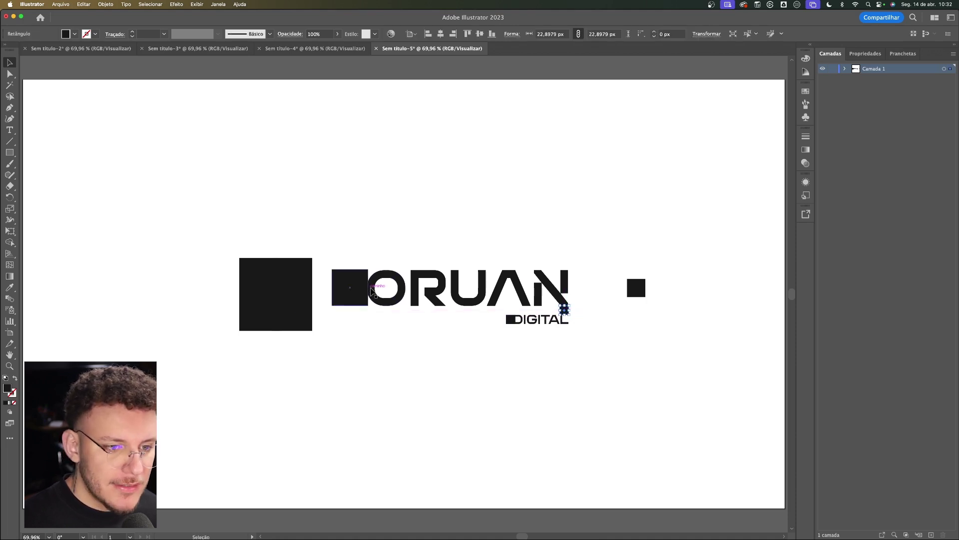
{"action": "left_click", "coordinate": [569, 329]}
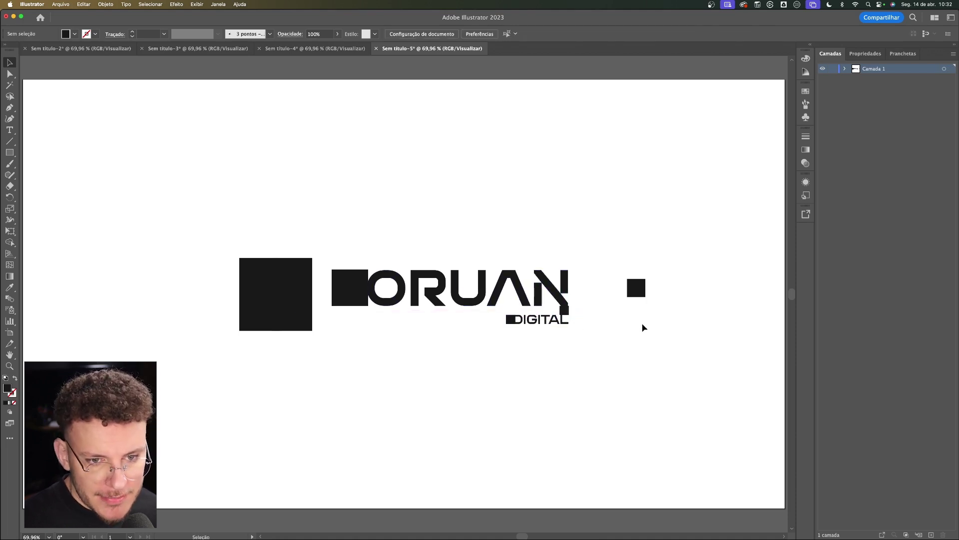
Step: Move the 46 px square into the gap between the badge and the F of FORUAN
{"action": "left_click", "coordinate": [644, 288]}
{"action": "left_click", "coordinate": [642, 332]}
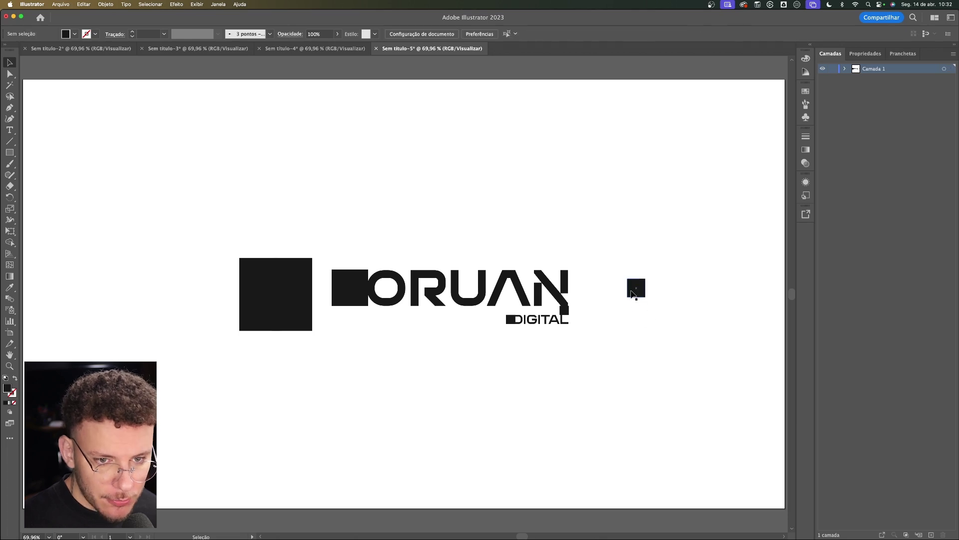
{"action": "left_click_drag", "start_coordinate": [640, 293], "coordinate": [326, 299]}
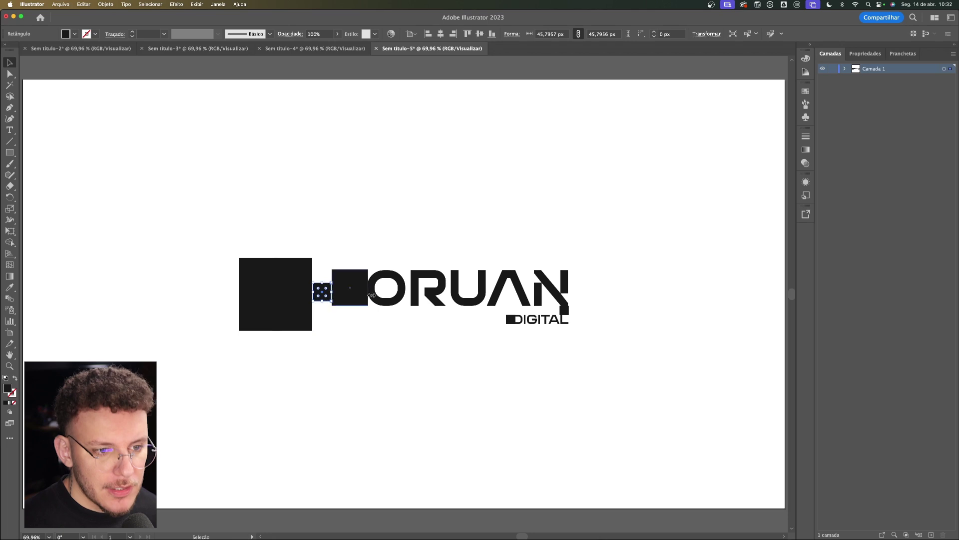
{"action": "left_click", "coordinate": [352, 232]}
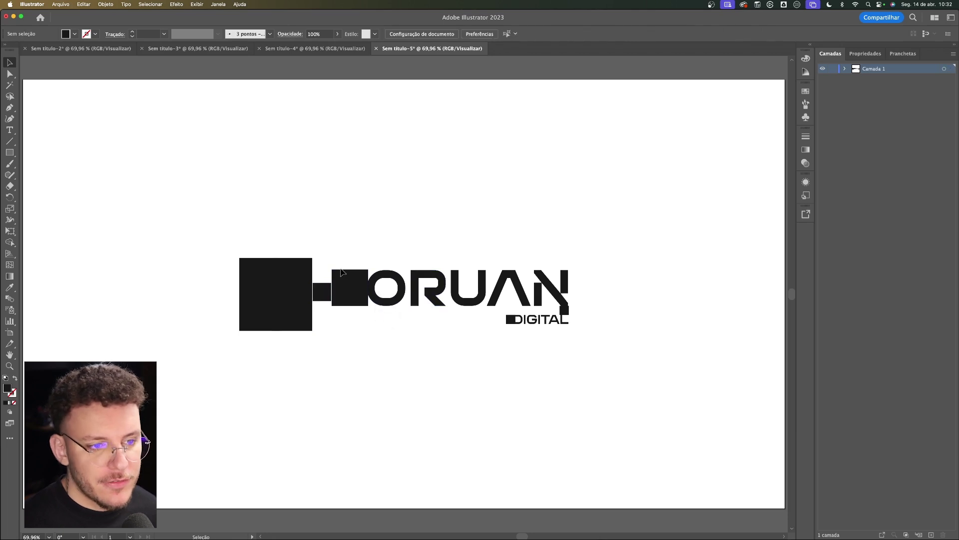
Step: Delete the measuring squares covering the badge, the F, the gap beside the badge and the start of DIGITAL
{"action": "left_click", "coordinate": [307, 295]}
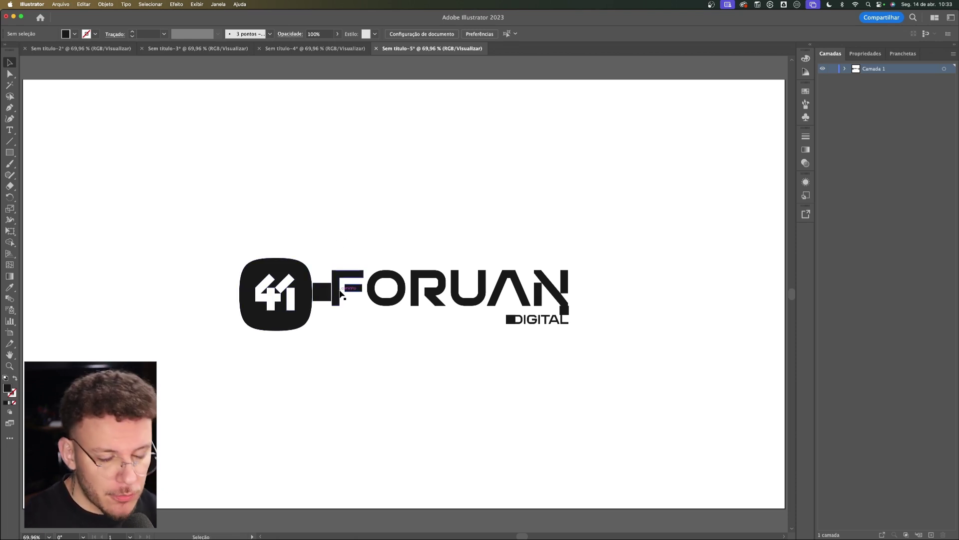
{"action": "left_click", "coordinate": [319, 293]}
{"action": "key", "text": "Delete"}
{"action": "left_click", "coordinate": [510, 319]}
{"action": "key", "text": "Delete"}
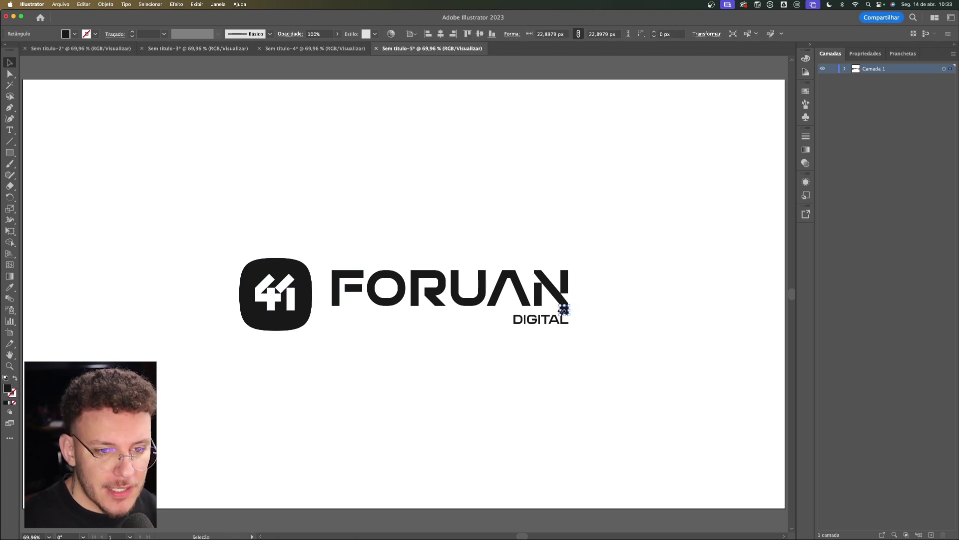
Step: Select the whole Foruan Digital logo and scale it down proportionally around its centre to a very small size
{"action": "key", "text": "super+a"}
{"action": "left_click_drag", "start_coordinate": [568, 294], "coordinate": [440, 292]}
{"action": "left_click", "coordinate": [469, 288]}
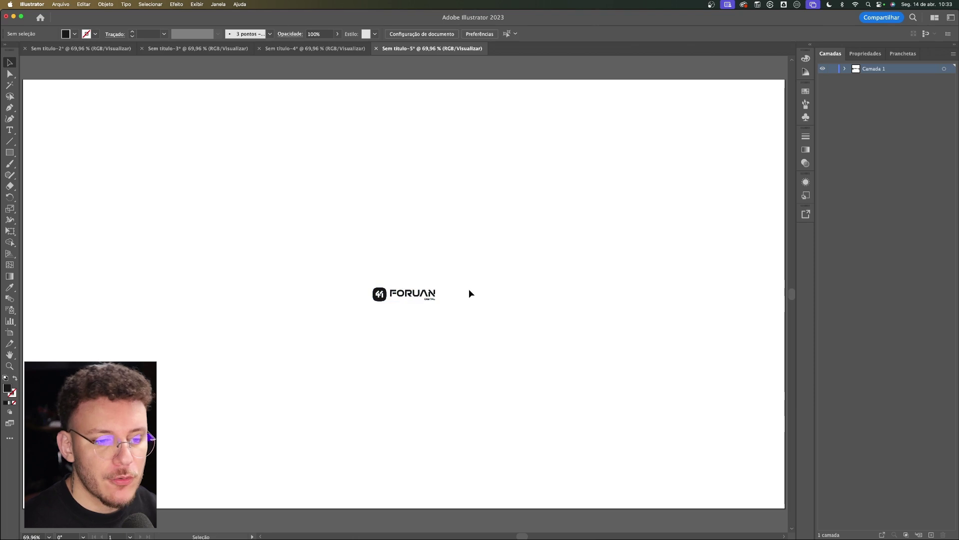